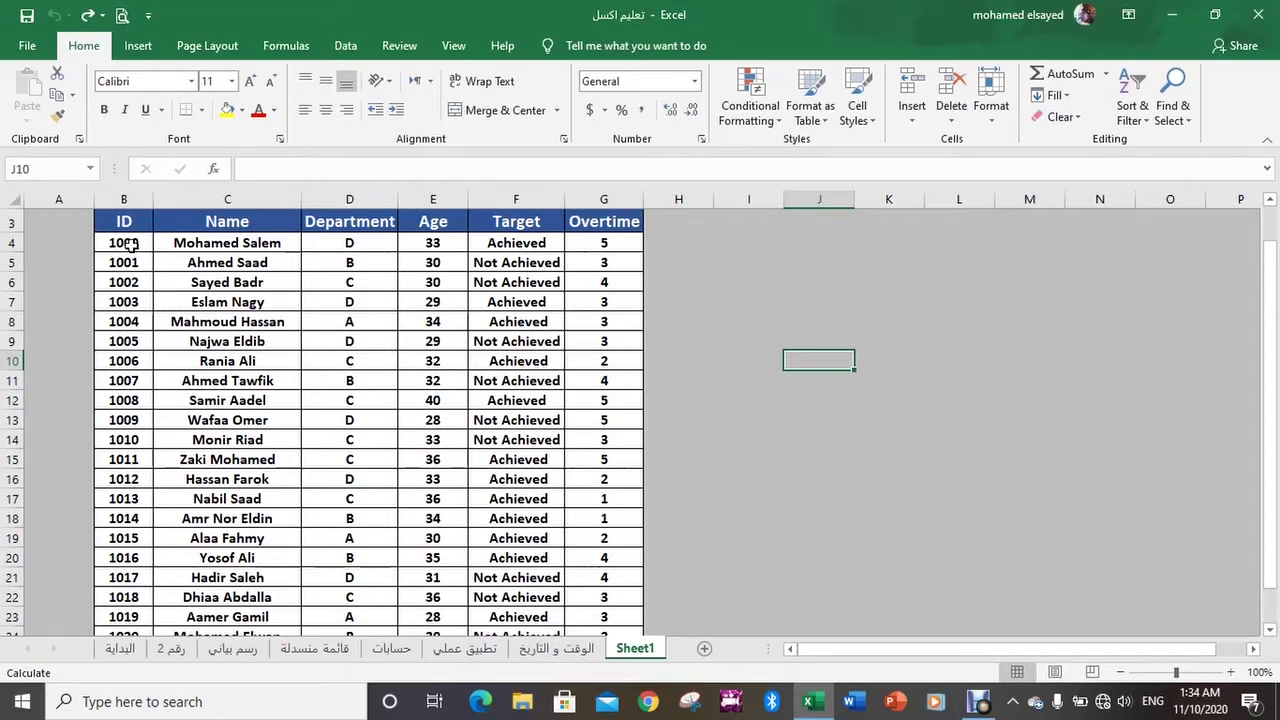
# Point out the first employee's ID, name, department, age, target and overtime, plus names in C7 and C13
pyautogui.click(127, 245)
pyautogui.click(216, 242)
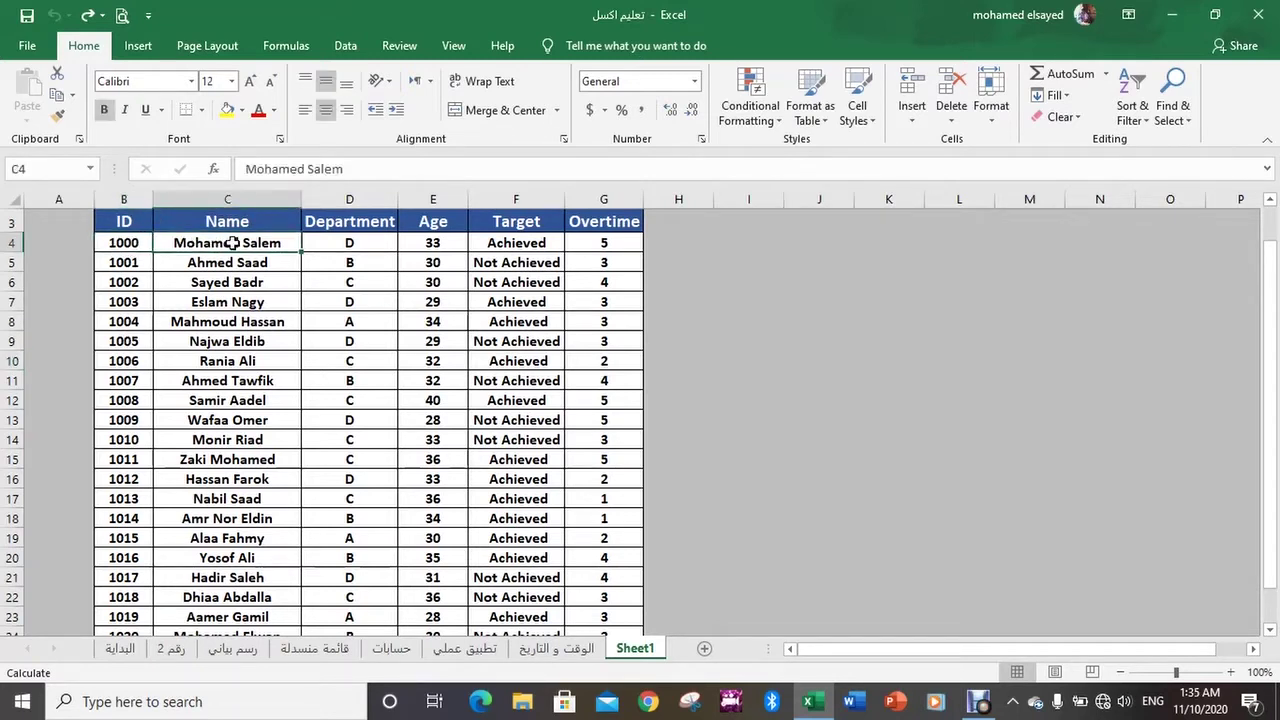
pyautogui.click(336, 243)
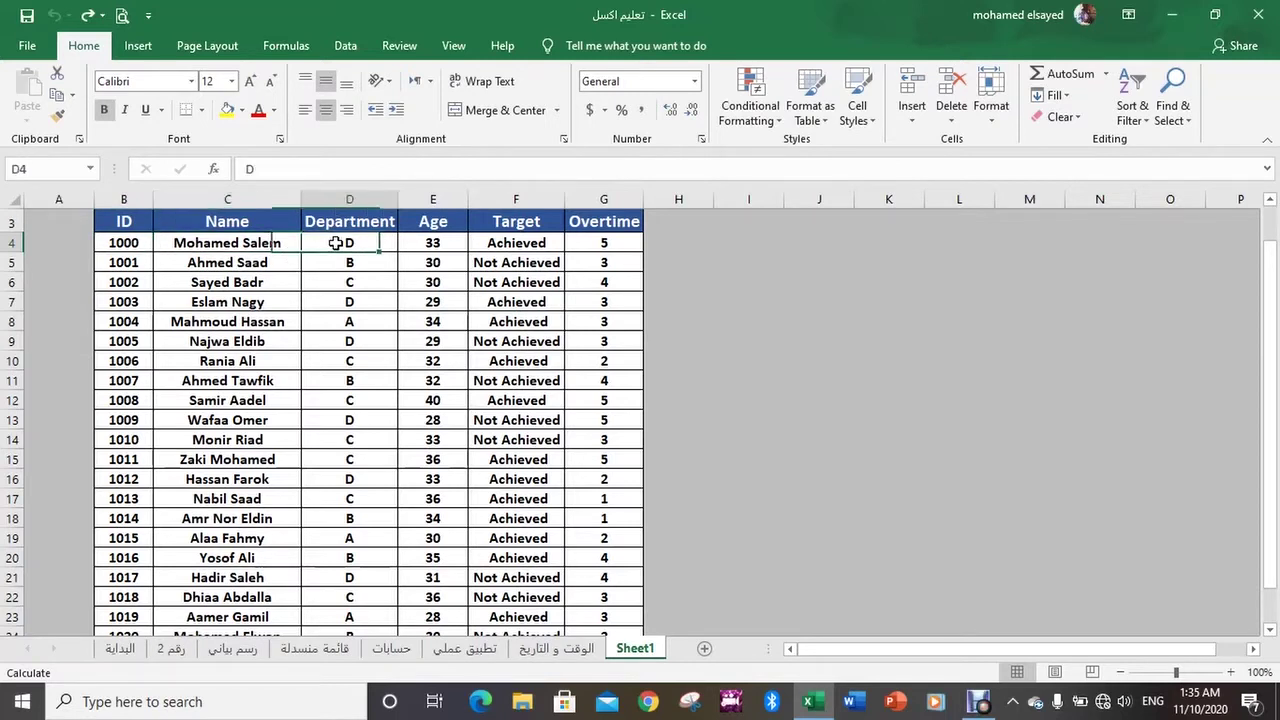
pyautogui.click(427, 245)
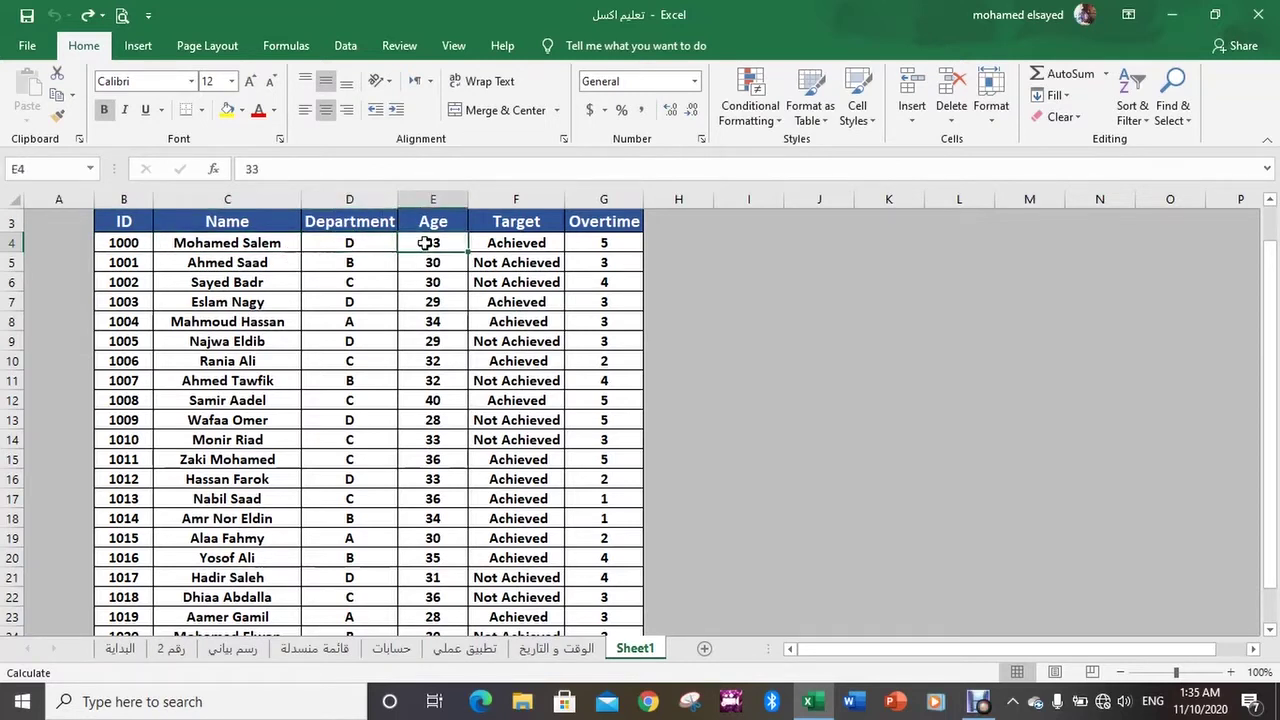
pyautogui.click(503, 244)
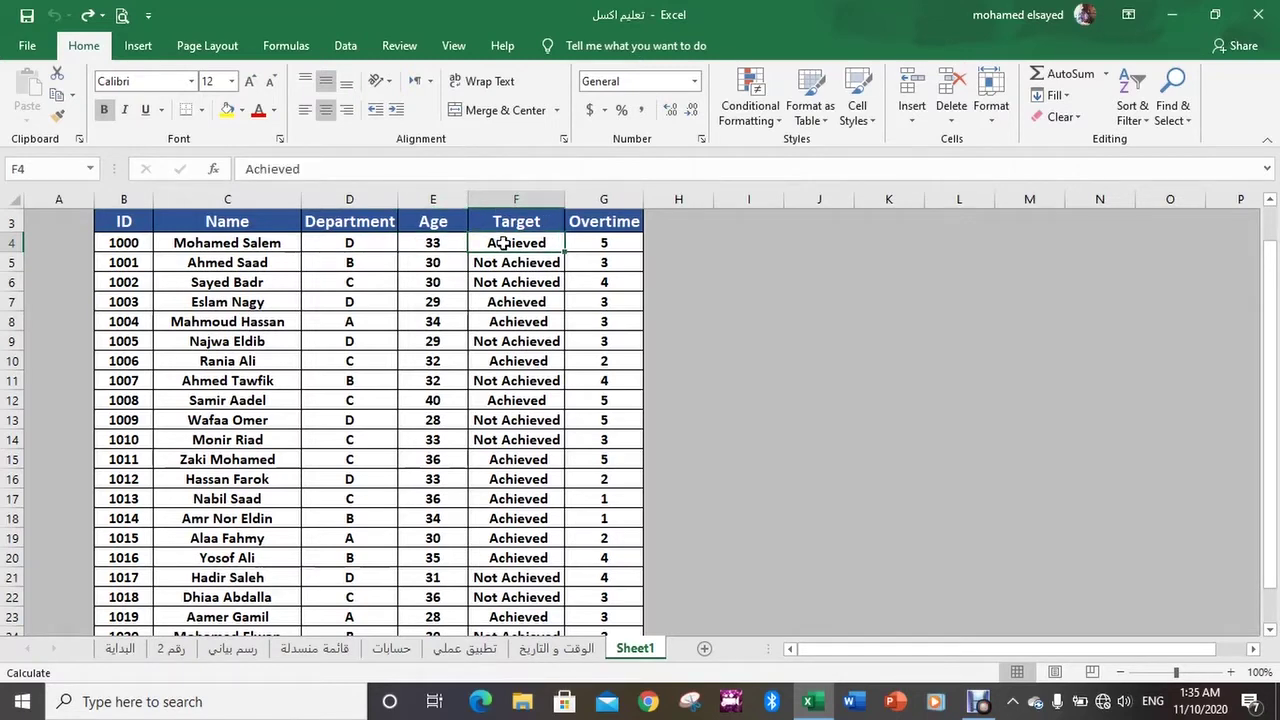
pyautogui.click(593, 244)
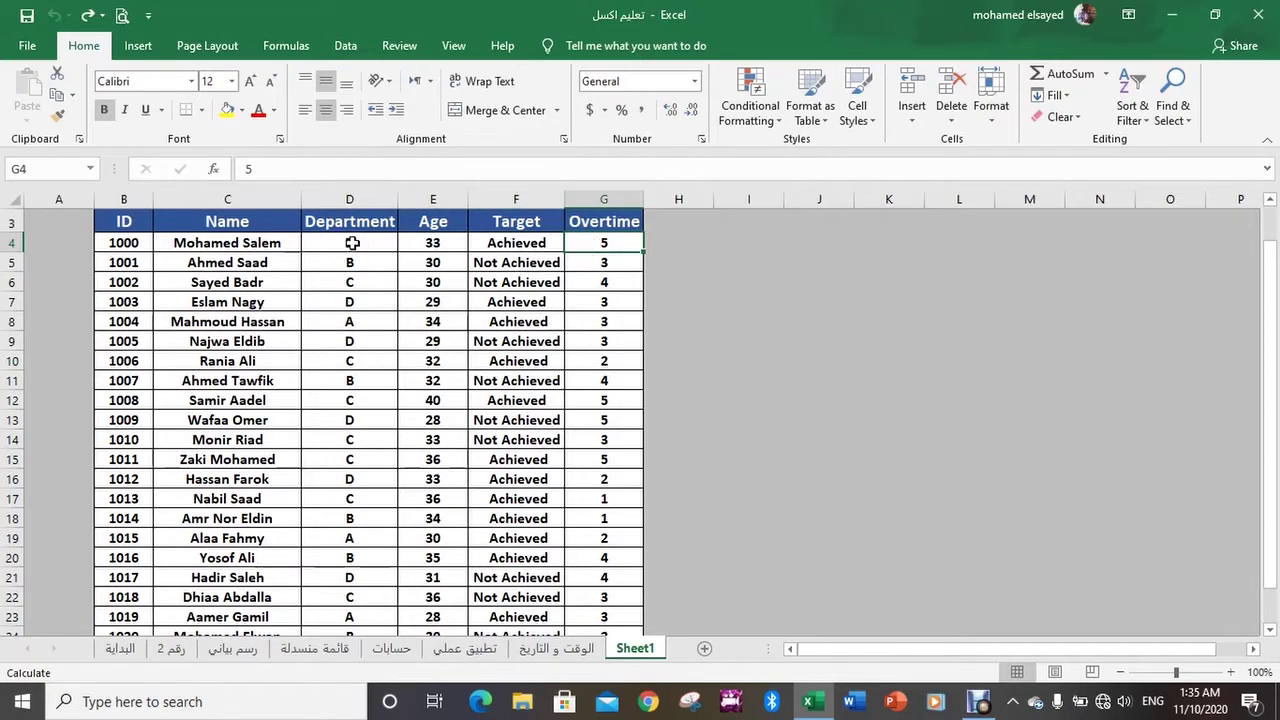
pyautogui.click(352, 243)
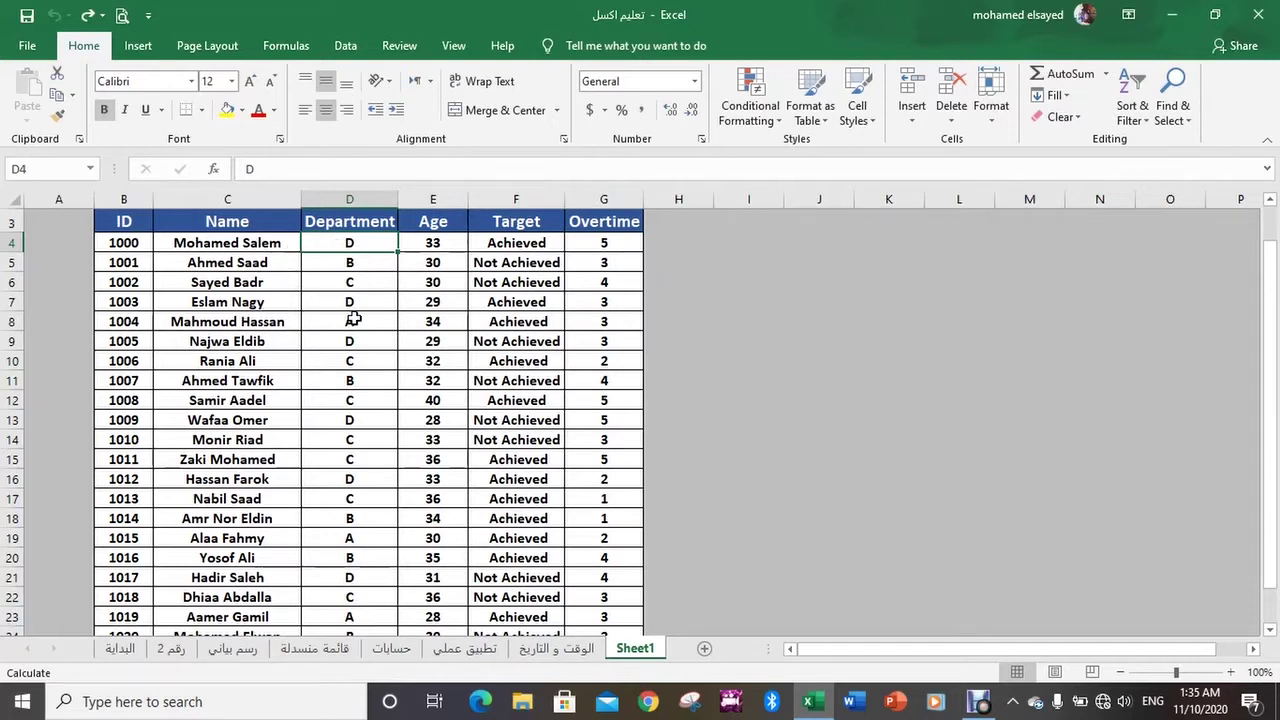
pyautogui.click(250, 307)
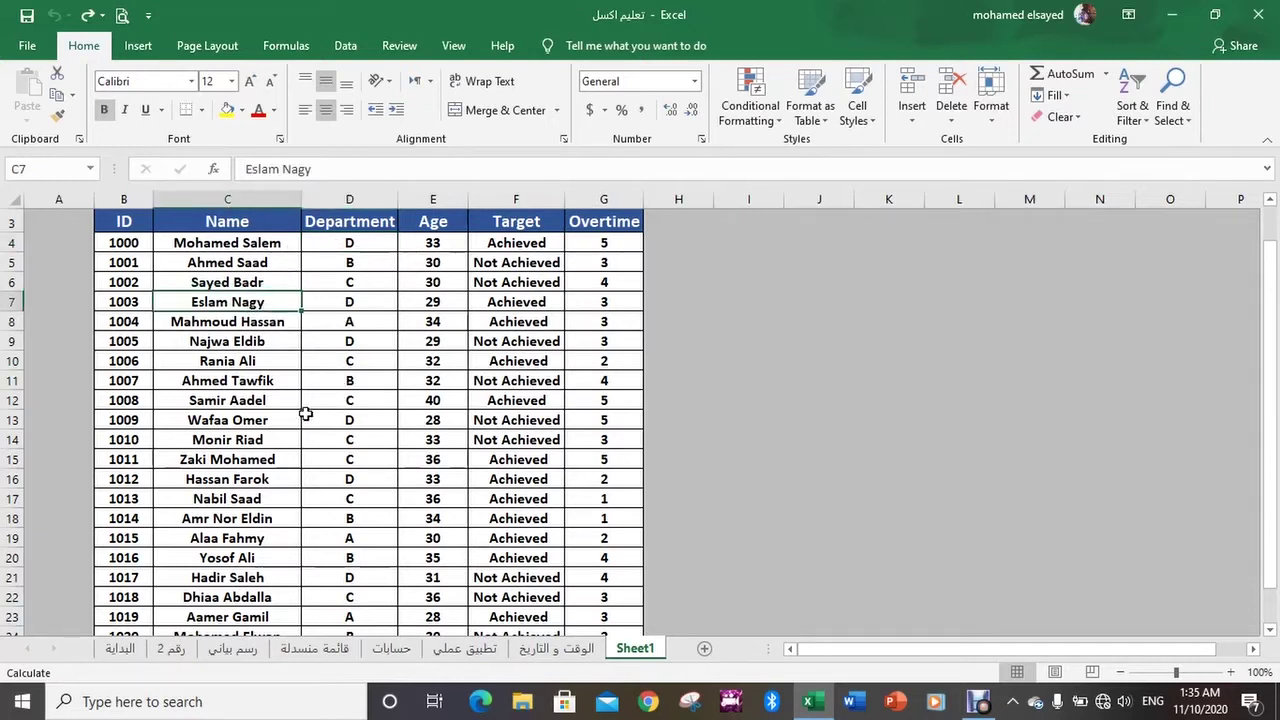
pyautogui.click(233, 422)
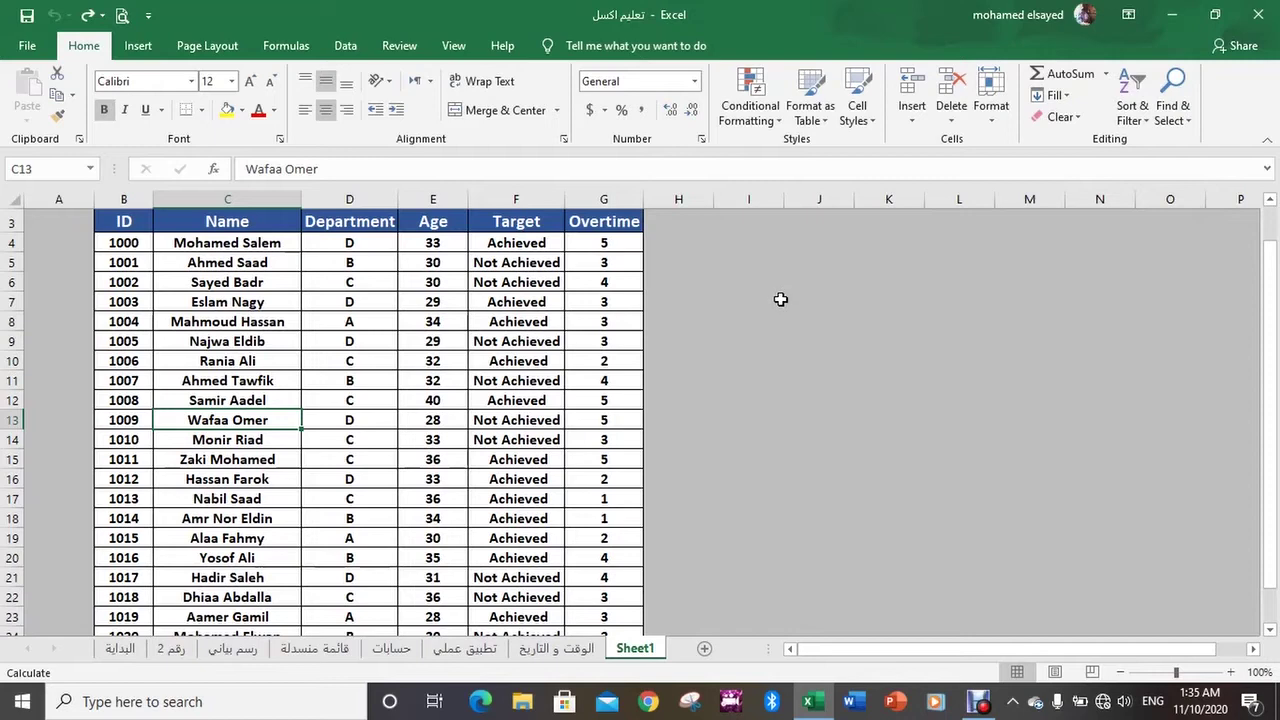
# Select the data range B3:G25 from the header row and bring up Create Table with Ctrl+T
pyautogui.scroll(1, 780, 298)
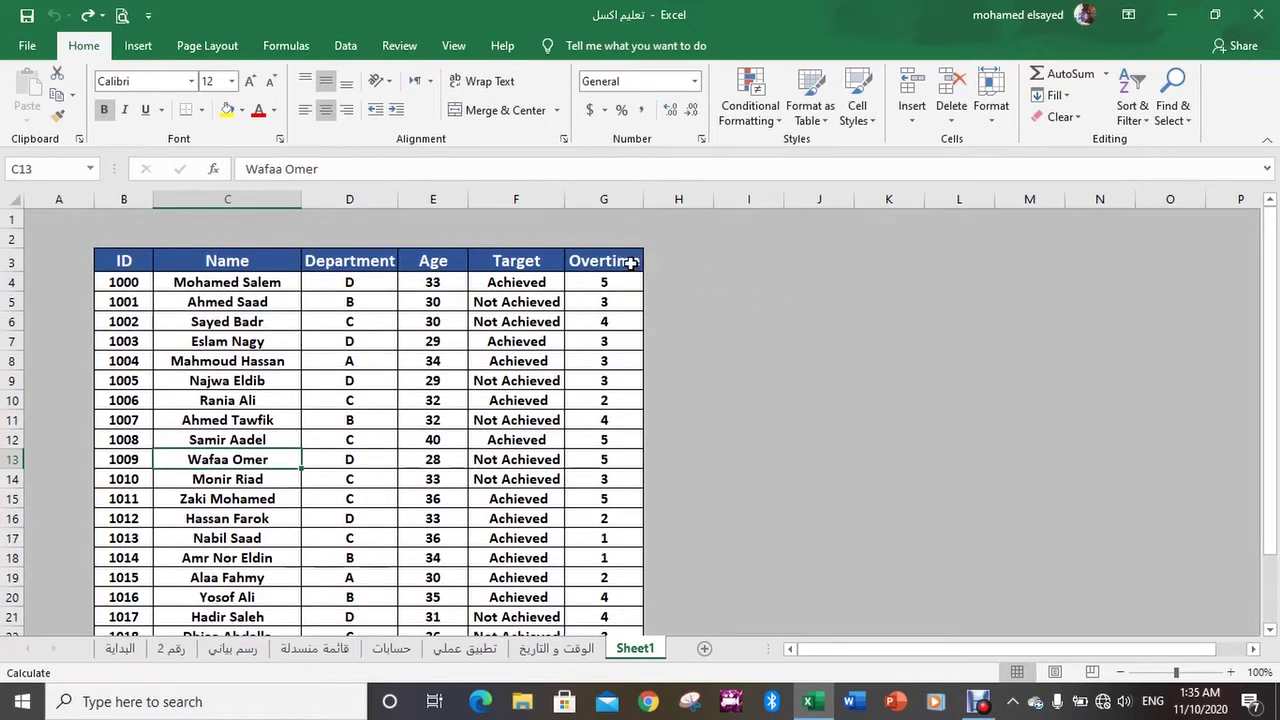
pyautogui.moveTo(632, 262); pyautogui.dragTo(140, 318)
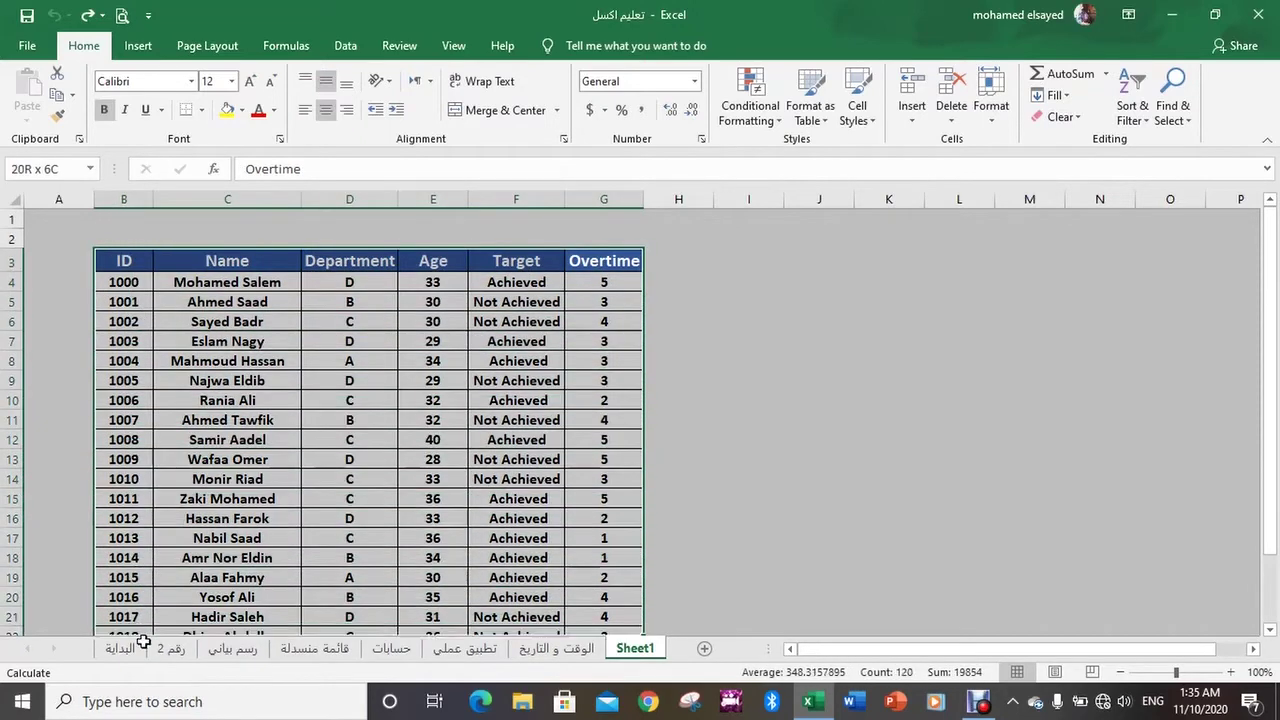
pyautogui.moveTo(140, 318)
pyautogui.mouseDown()
pyautogui.moveTo(145, 648)
pyautogui.moveTo(150, 592)
pyautogui.mouseUp()
pyautogui.scroll(1, 762, 416)
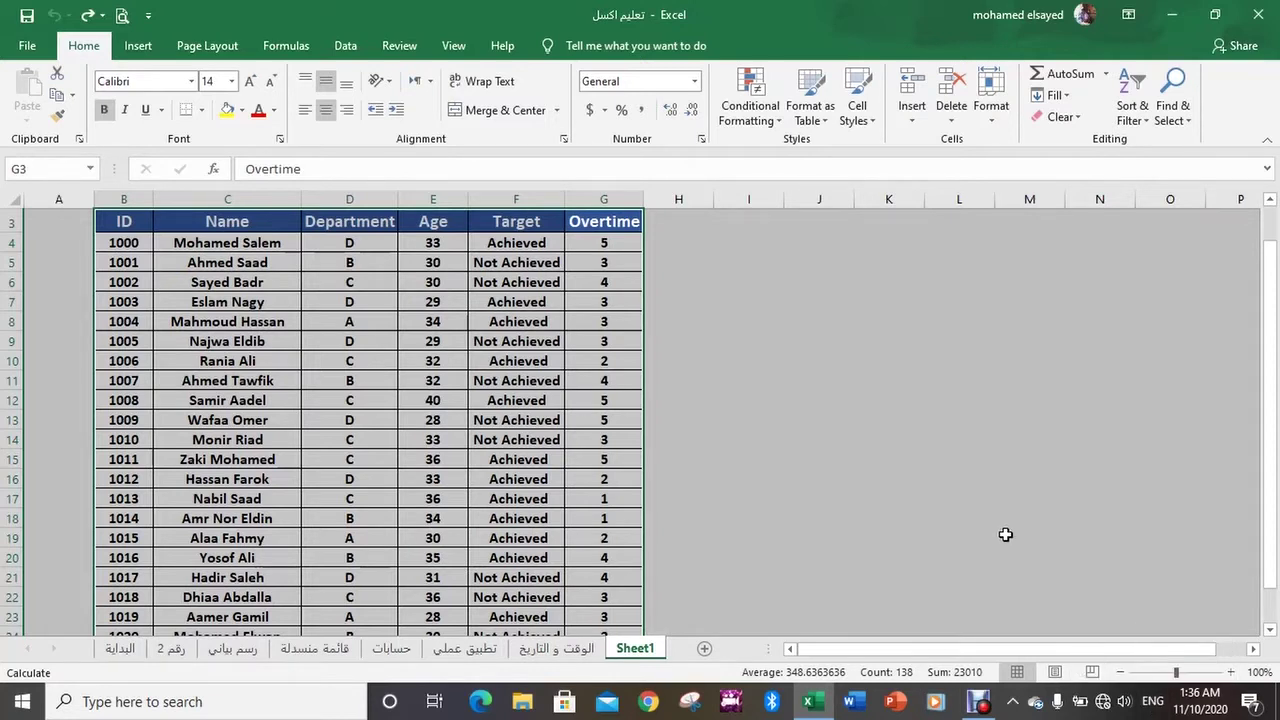
pyautogui.hotkey('ctrl', 't')
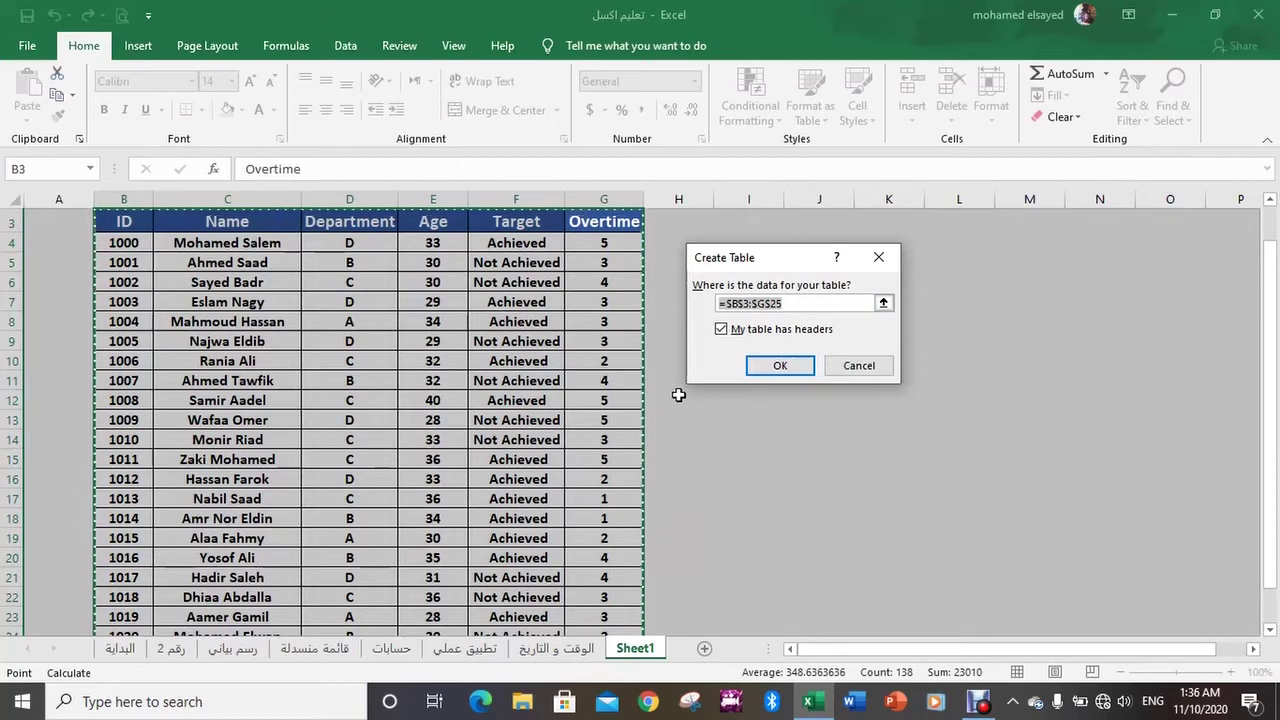
# Confirm the Create Table dialog with headers, turning B3:G25 into Table3
pyautogui.click(779, 366)
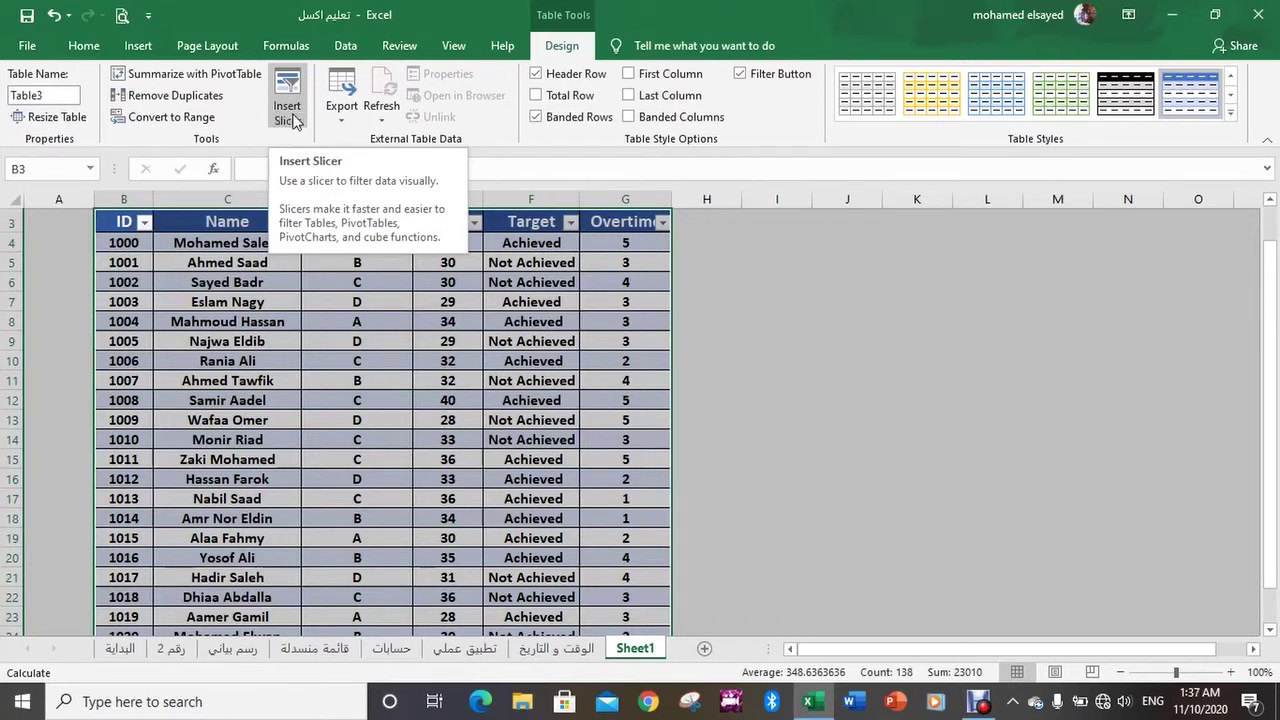
# Insert Name, Department, Age, Target and Overtime slicers for the employee table
pyautogui.click(283, 127)
pyautogui.click(288, 98)
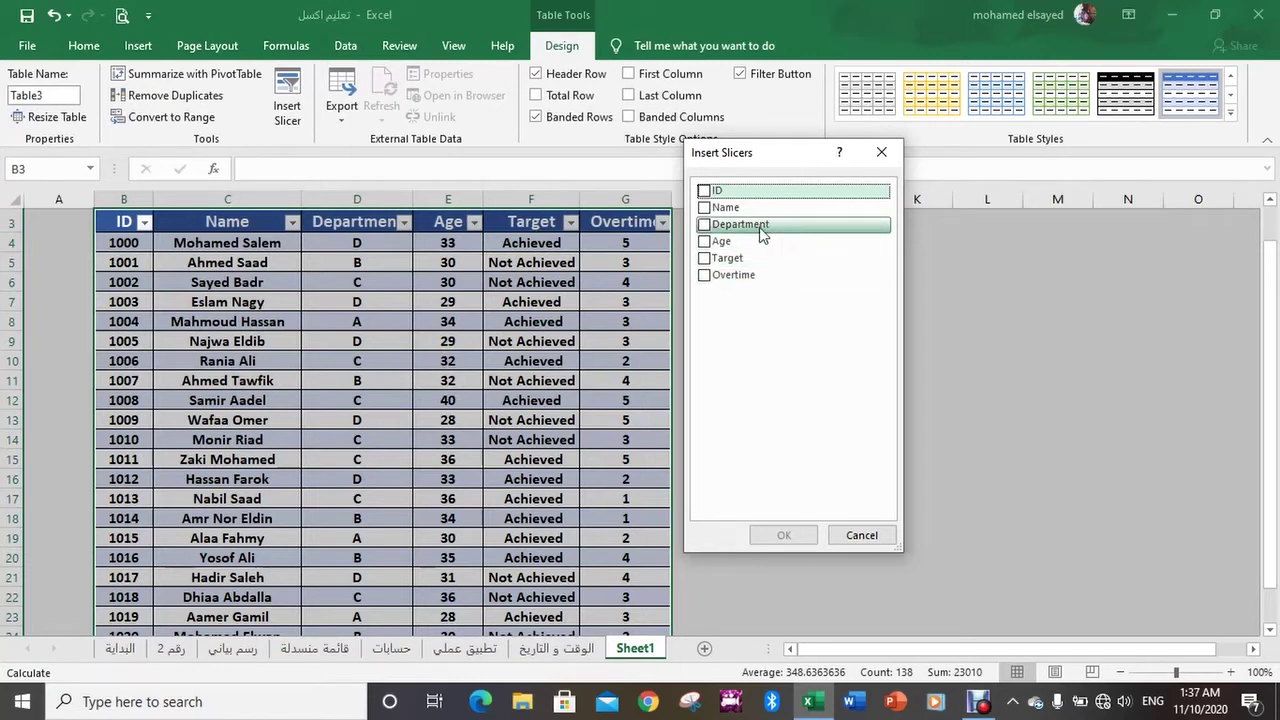
pyautogui.click(705, 208)
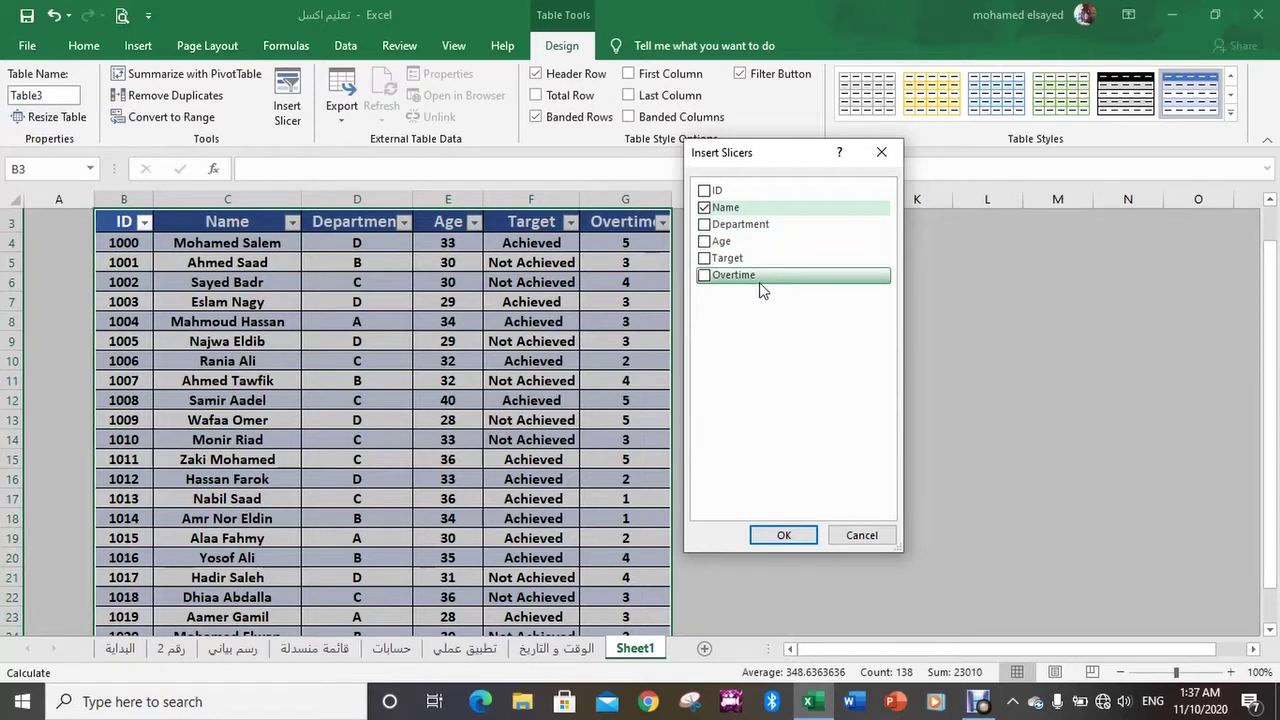
pyautogui.click(705, 225)
pyautogui.click(705, 242)
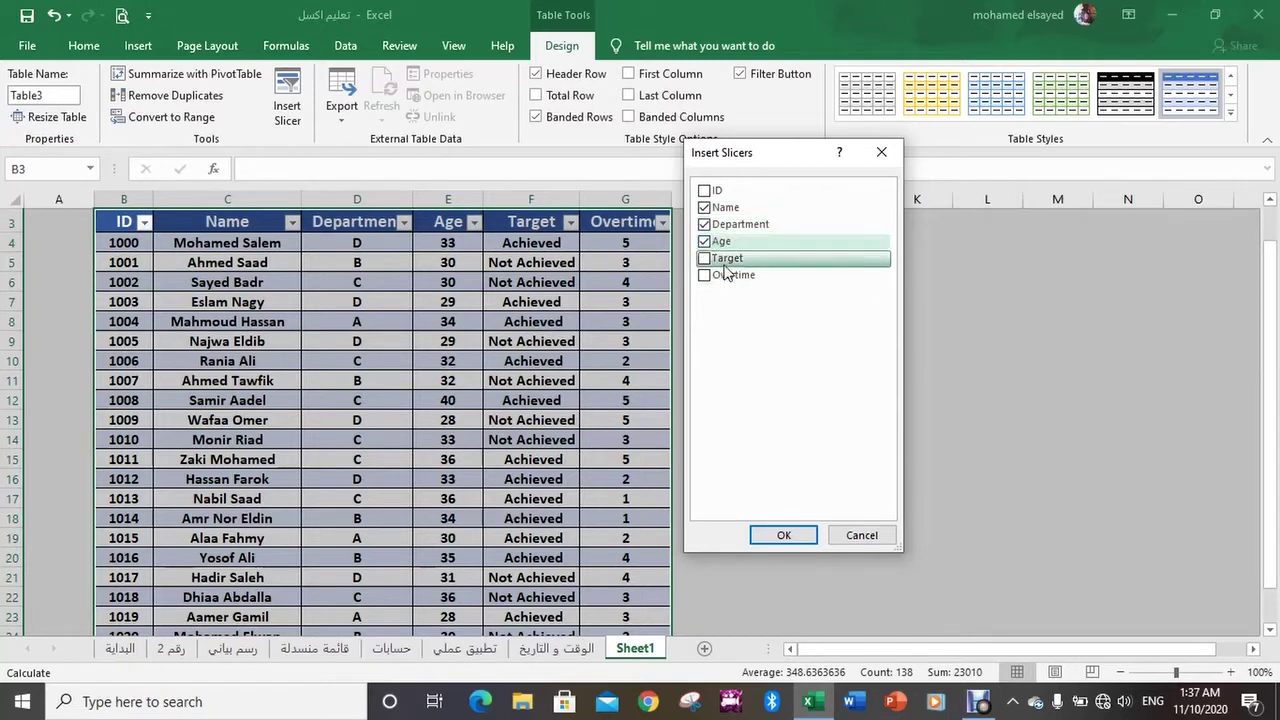
pyautogui.click(705, 259)
pyautogui.click(705, 275)
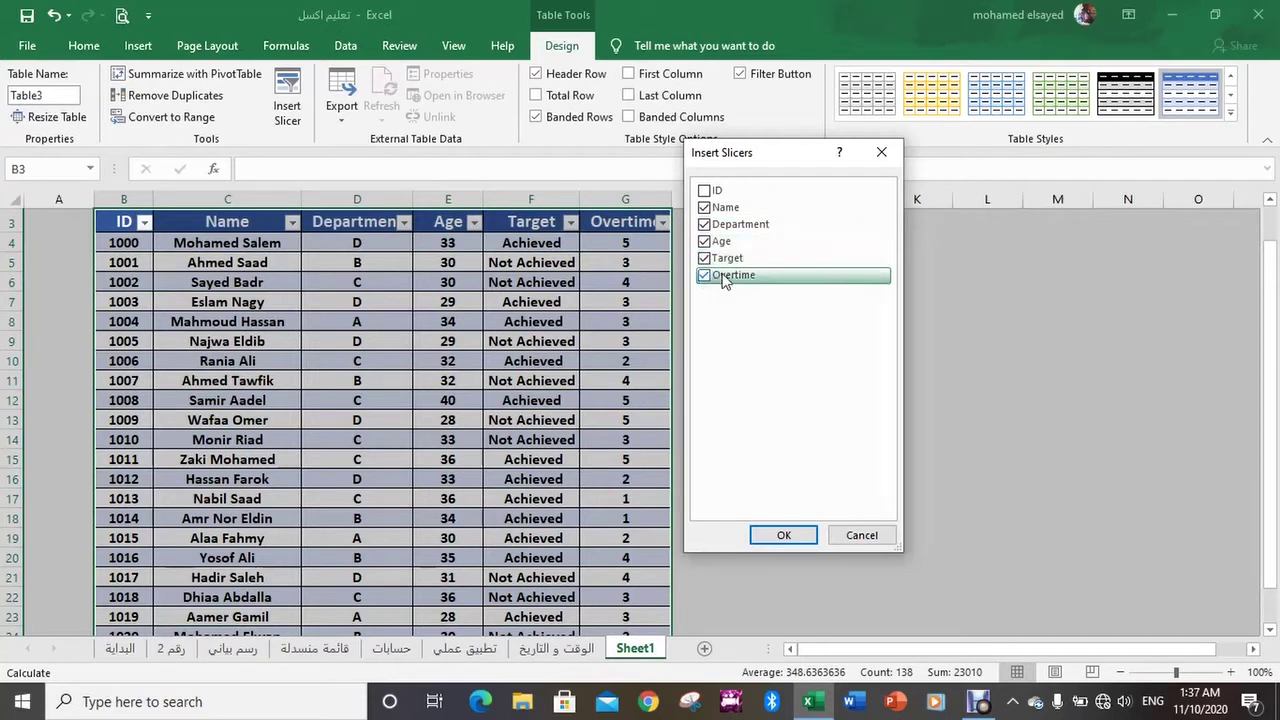
pyautogui.click(785, 536)
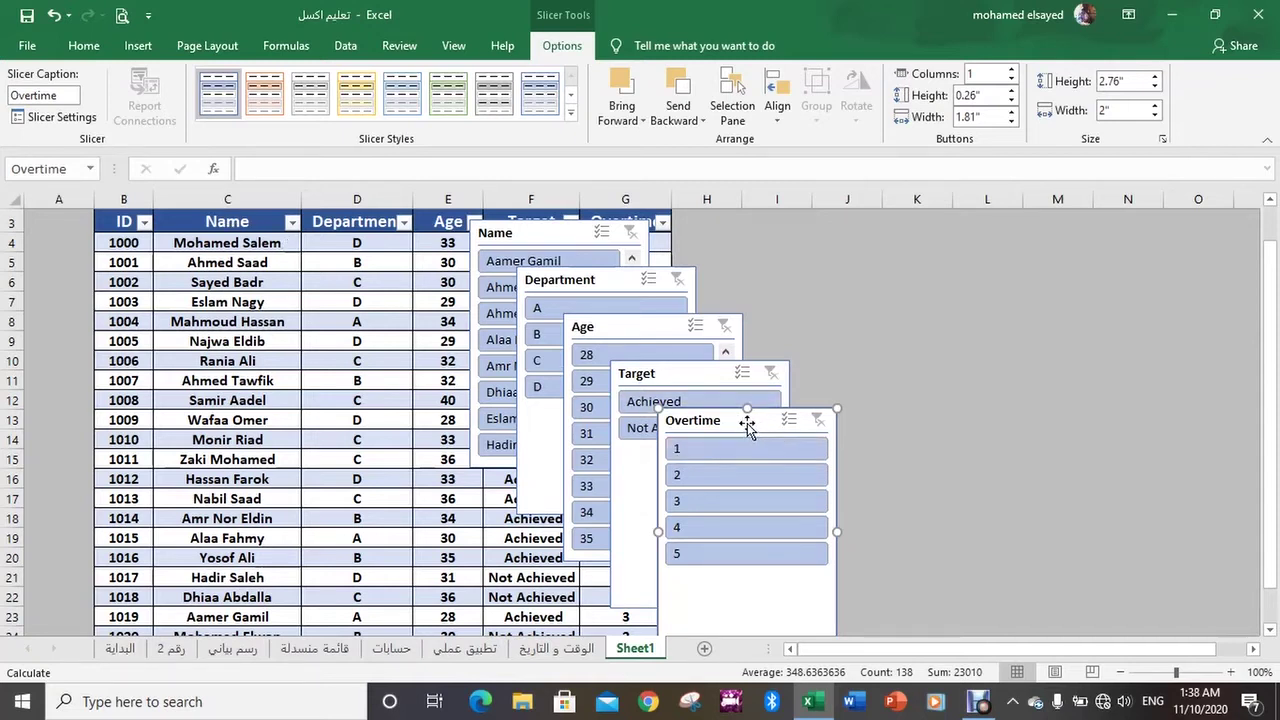
# Line up the Age, Target and Overtime slicers in a top row, with Name and Department beneath
pyautogui.moveTo(747, 425)
pyautogui.mouseDown()
pyautogui.moveTo(1166, 239)
pyautogui.moveTo(1155, 237)
pyautogui.mouseUp()
pyautogui.moveTo(743, 372)
pyautogui.mouseDown()
pyautogui.moveTo(951, 231)
pyautogui.moveTo(966, 236)
pyautogui.mouseUp()
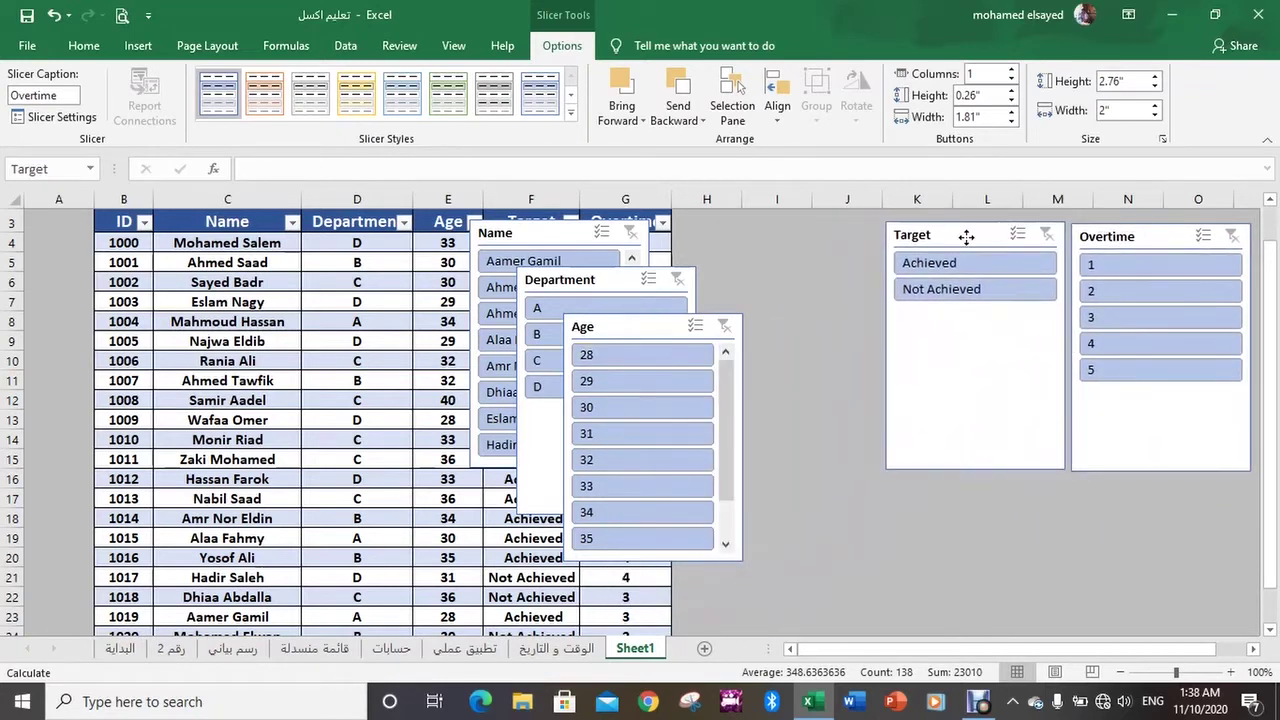
pyautogui.moveTo(641, 328)
pyautogui.mouseDown()
pyautogui.moveTo(778, 260)
pyautogui.moveTo(778, 236)
pyautogui.mouseUp()
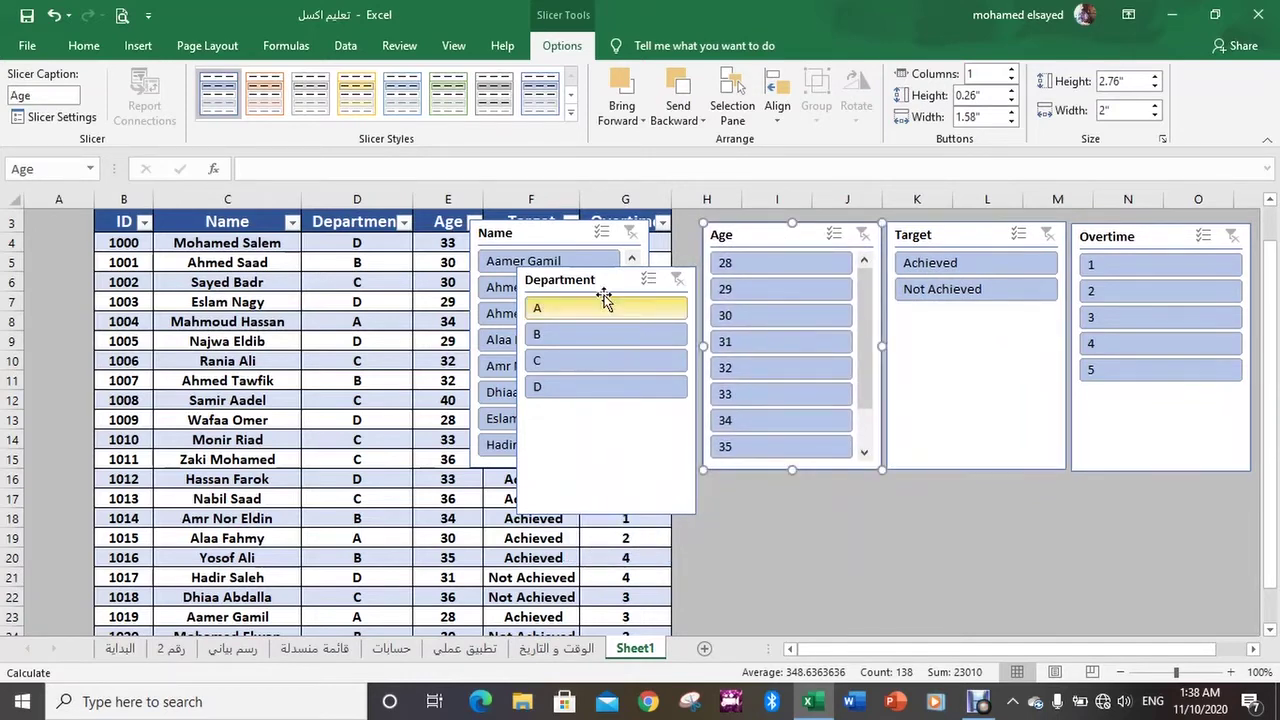
pyautogui.moveTo(606, 296)
pyautogui.mouseDown()
pyautogui.moveTo(1138, 467)
pyautogui.moveTo(1161, 491)
pyautogui.mouseUp()
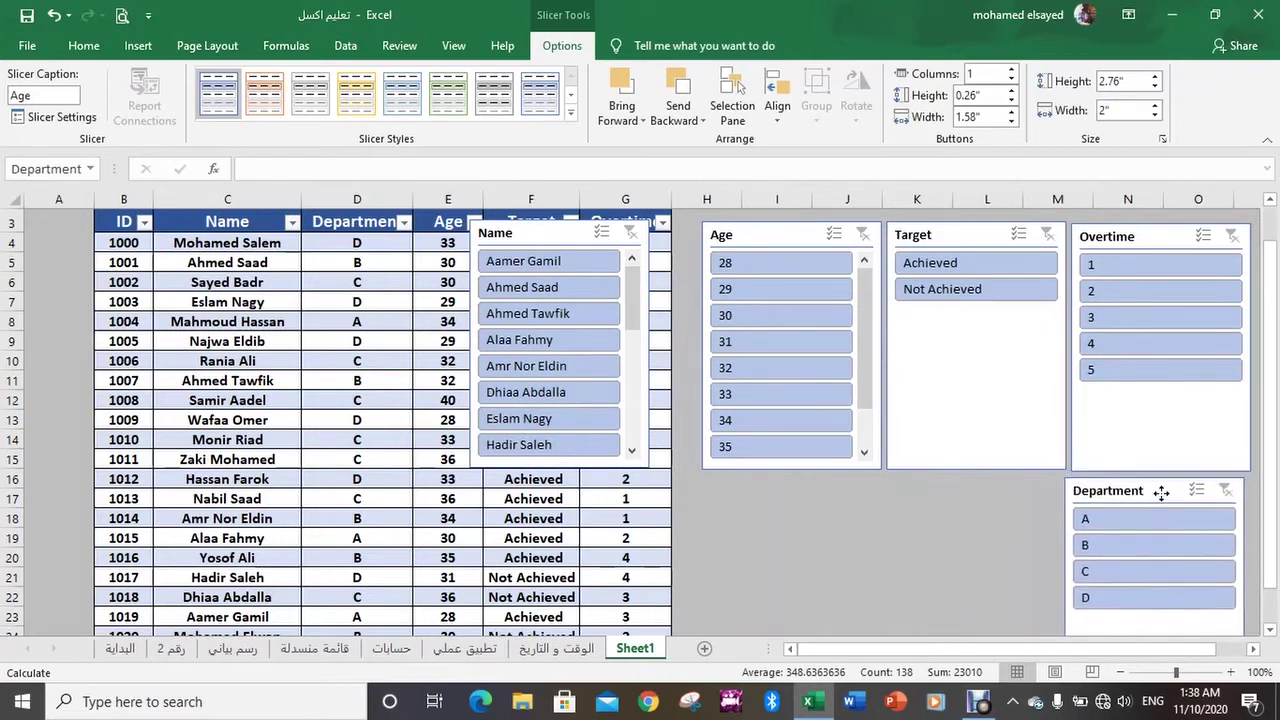
pyautogui.moveTo(552, 234); pyautogui.dragTo(865, 488)
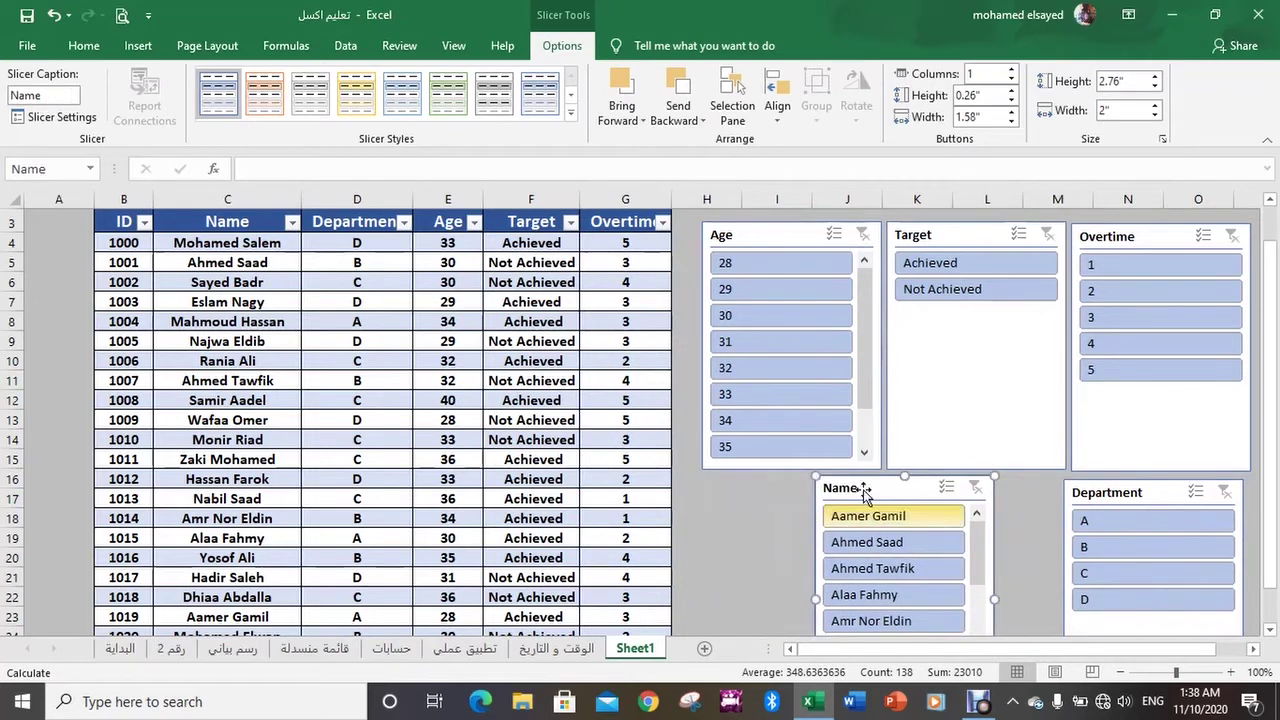
pyautogui.scroll(-2, 895, 568)
pyautogui.scroll(-2, 895, 568)
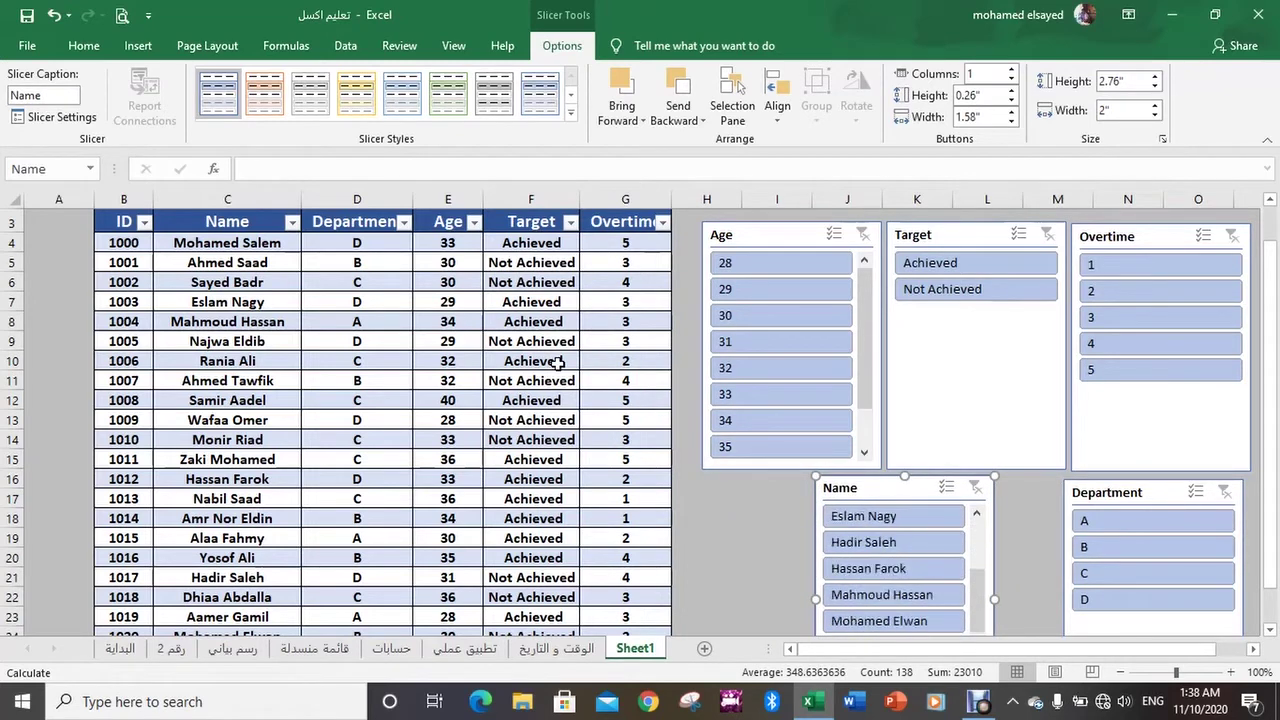
pyautogui.scroll(3, 737, 477)
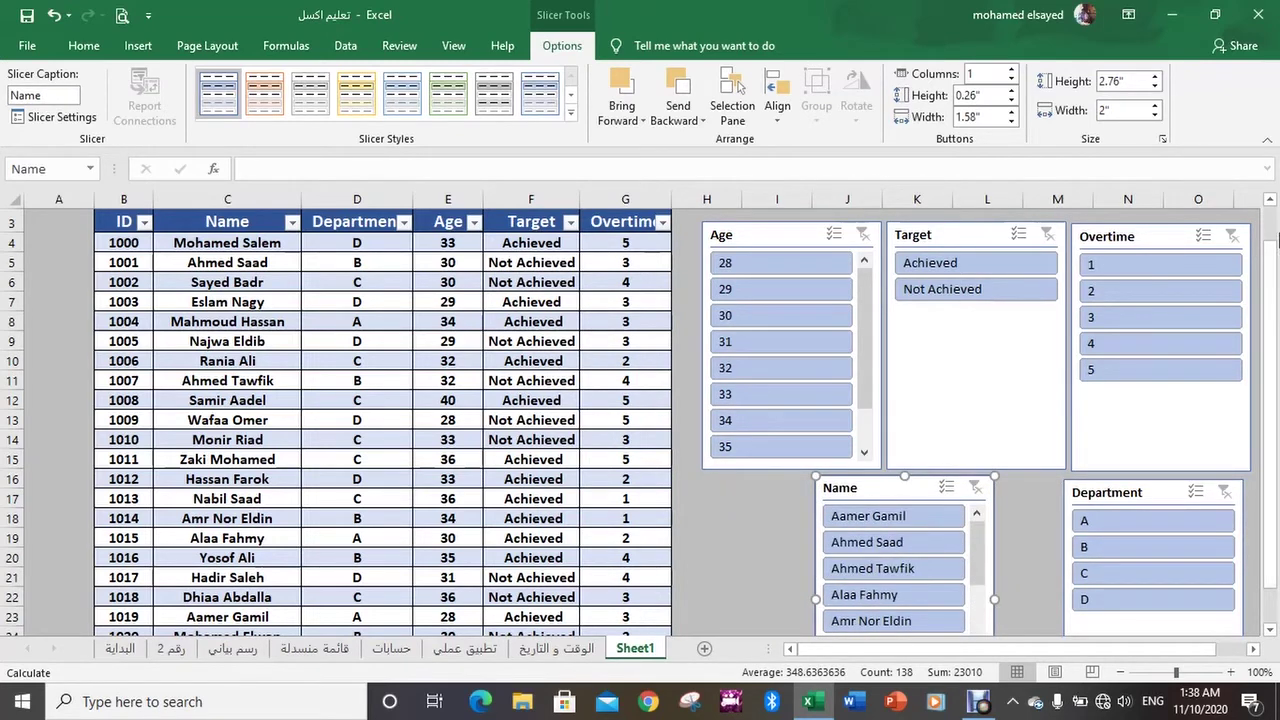
pyautogui.moveTo(1277, 236); pyautogui.dragTo(1276, 285)
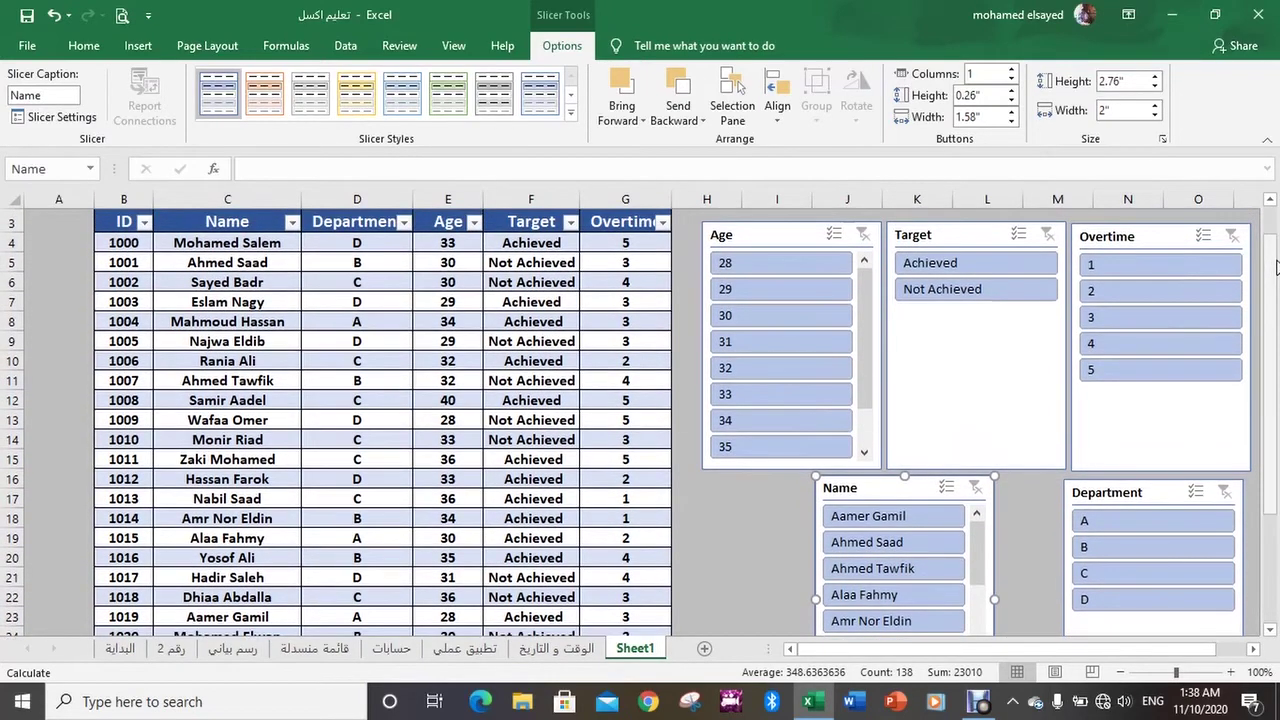
pyautogui.moveTo(1276, 285); pyautogui.dragTo(1268, 262)
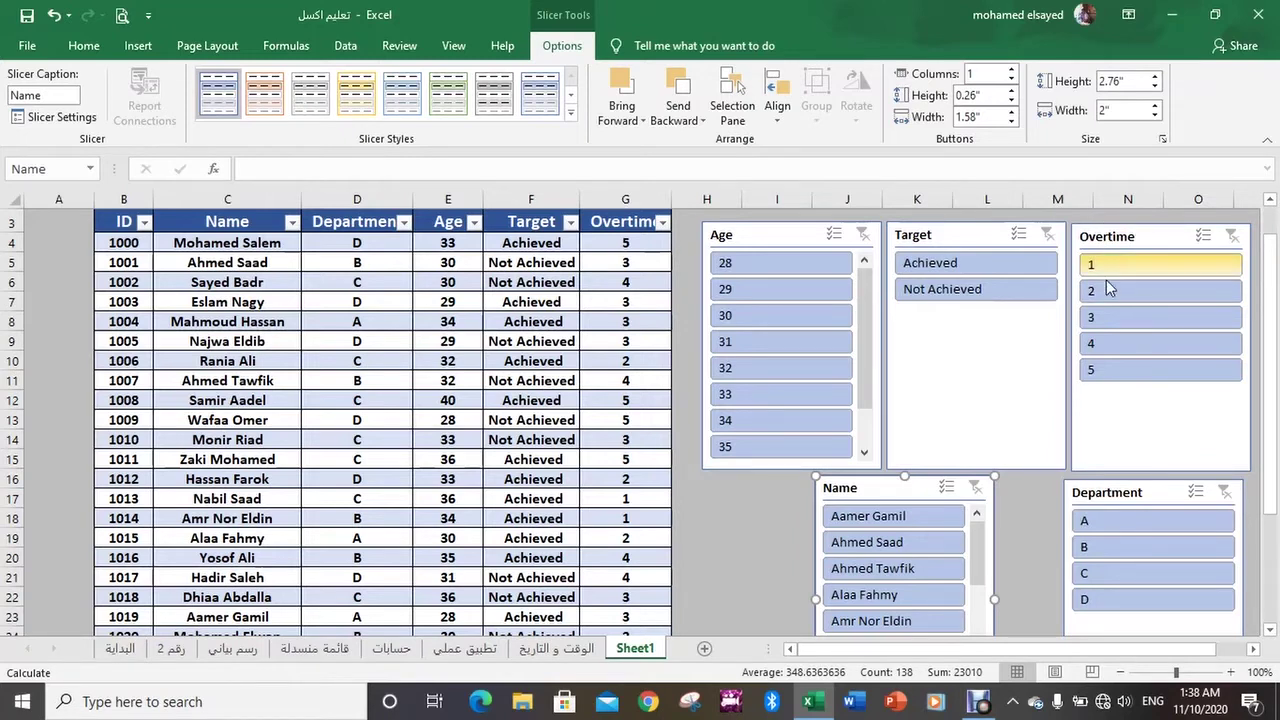
# Filter by overtime 1 and Department C, then switch to overtime 2 and Target Not Achieved
pyautogui.click(1158, 266)
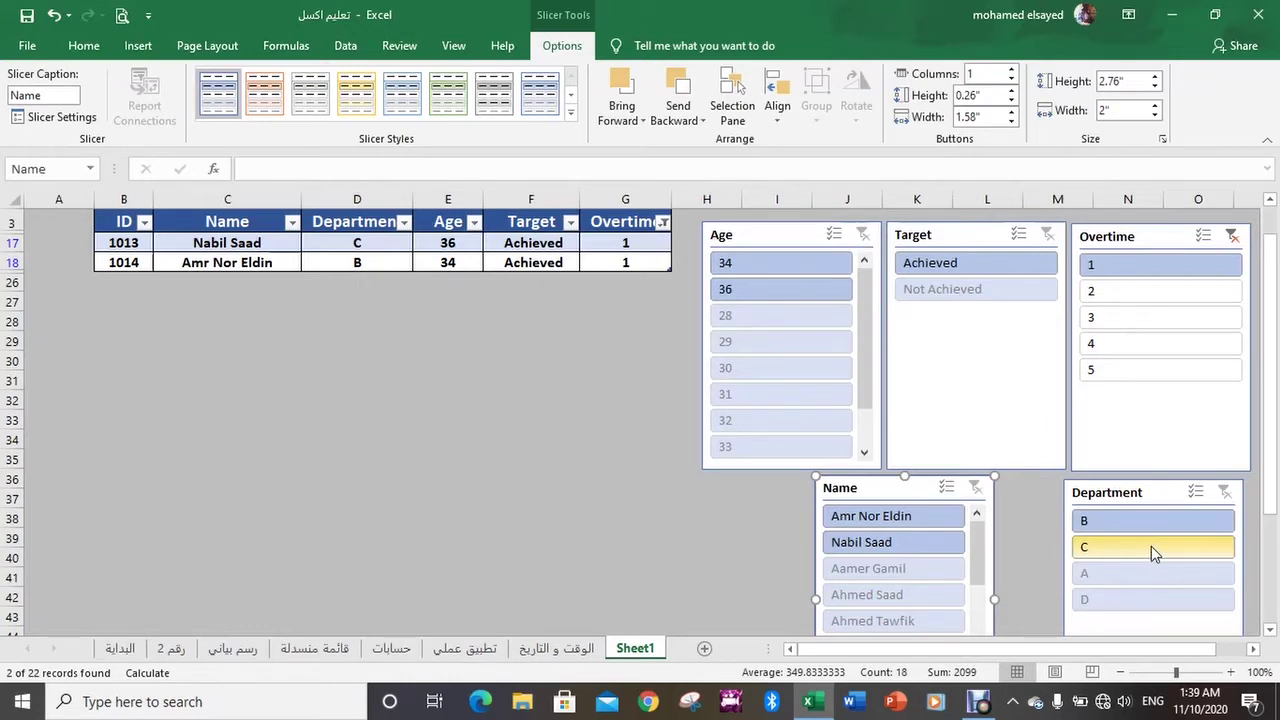
pyautogui.click(1151, 548)
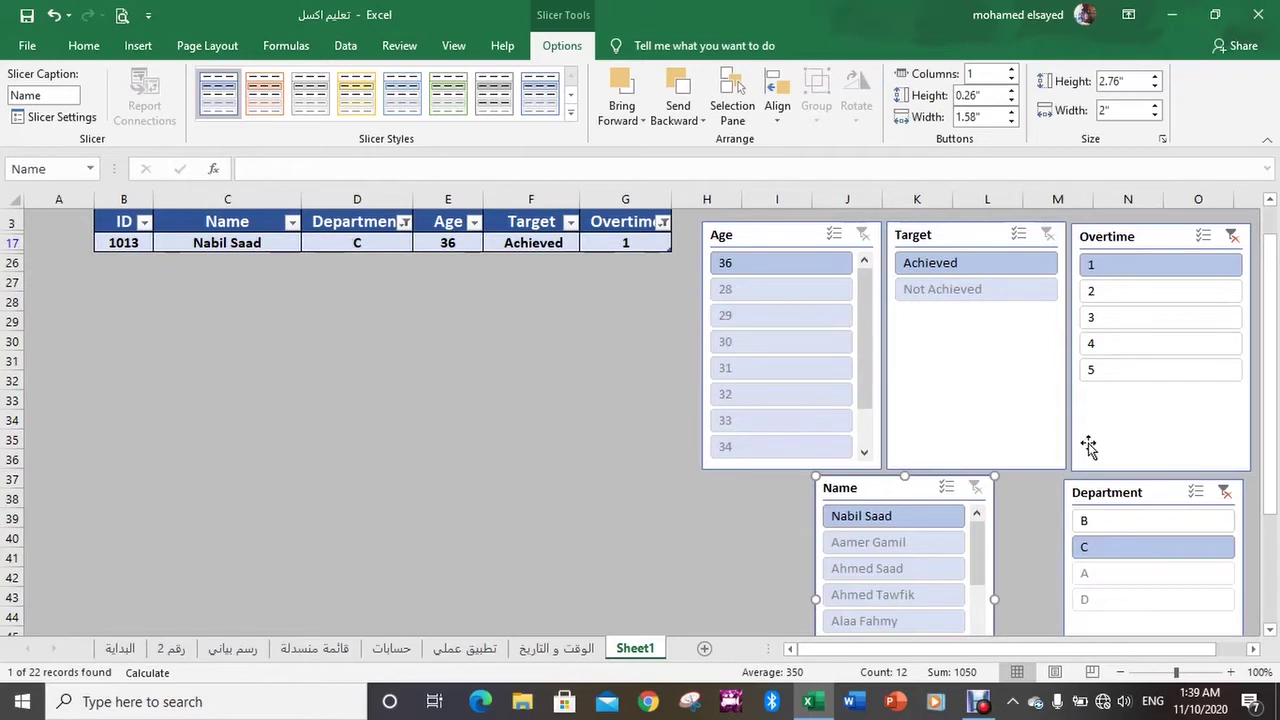
pyautogui.click(975, 264)
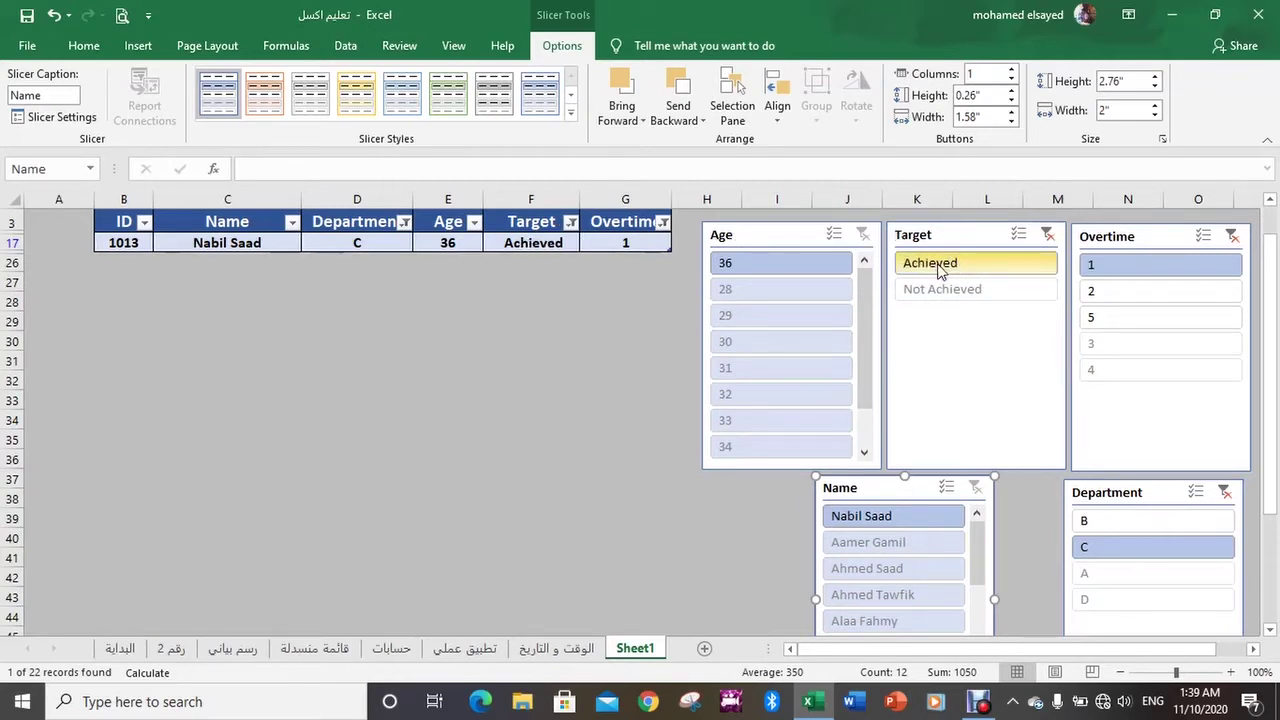
pyautogui.click(1127, 292)
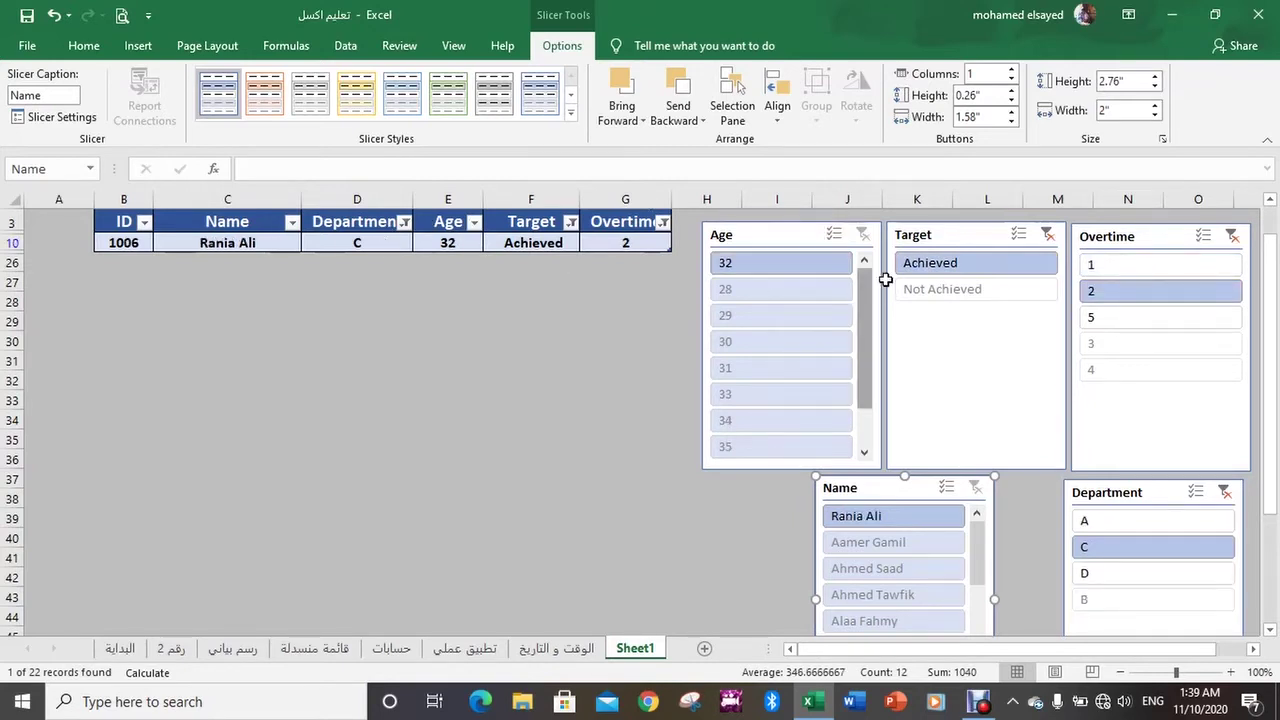
pyautogui.click(960, 295)
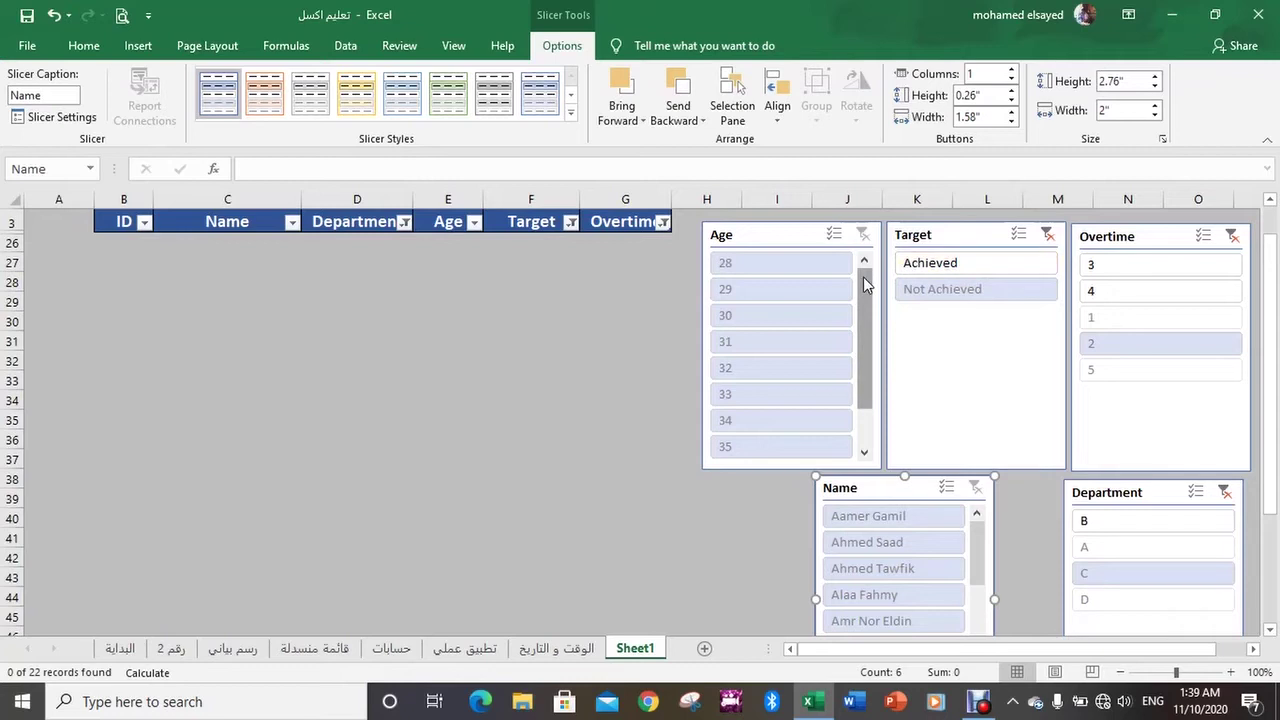
# Filter to age 30, clear the overtime filter, and try Departments B, A, D, then A
pyautogui.click(782, 316)
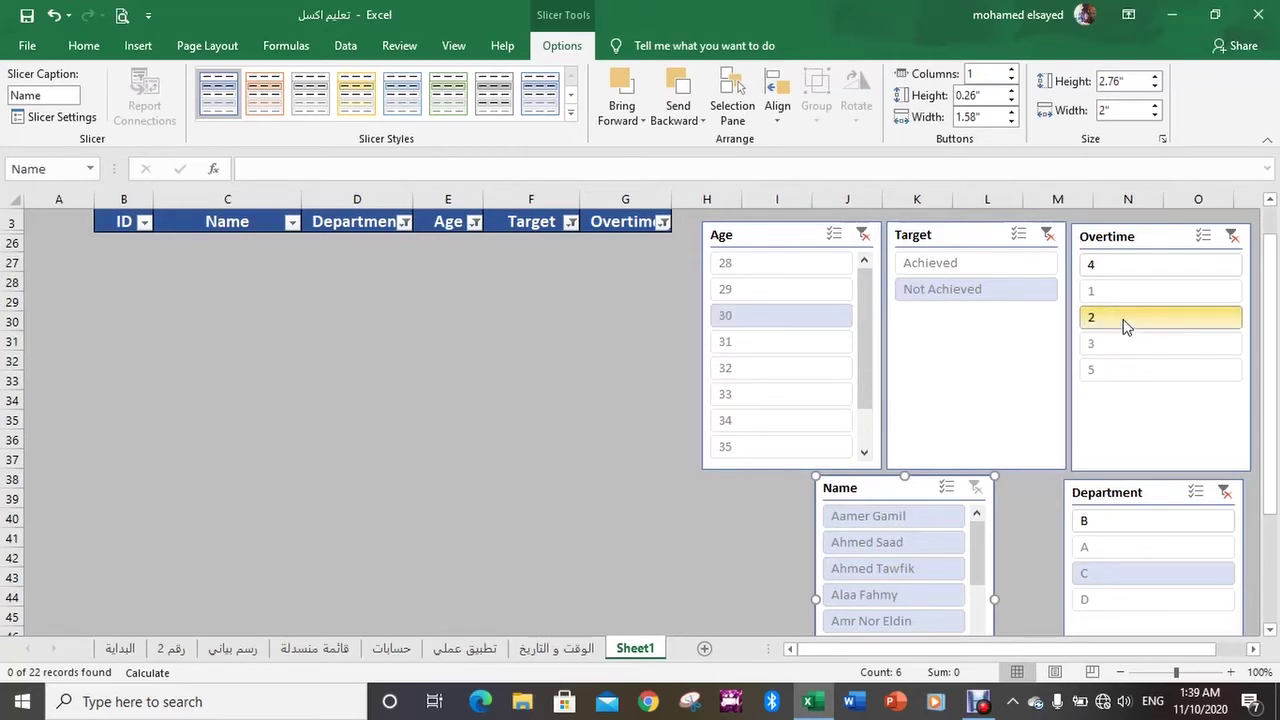
pyautogui.click(1233, 238)
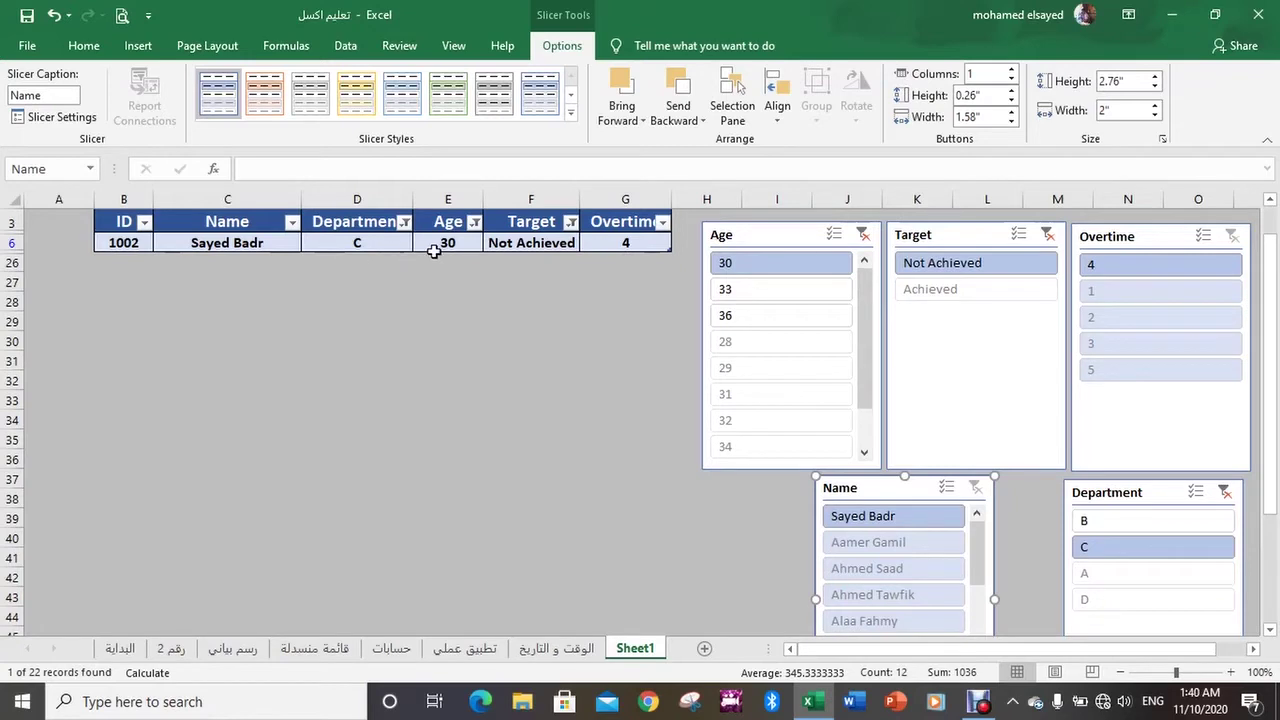
pyautogui.click(1112, 526)
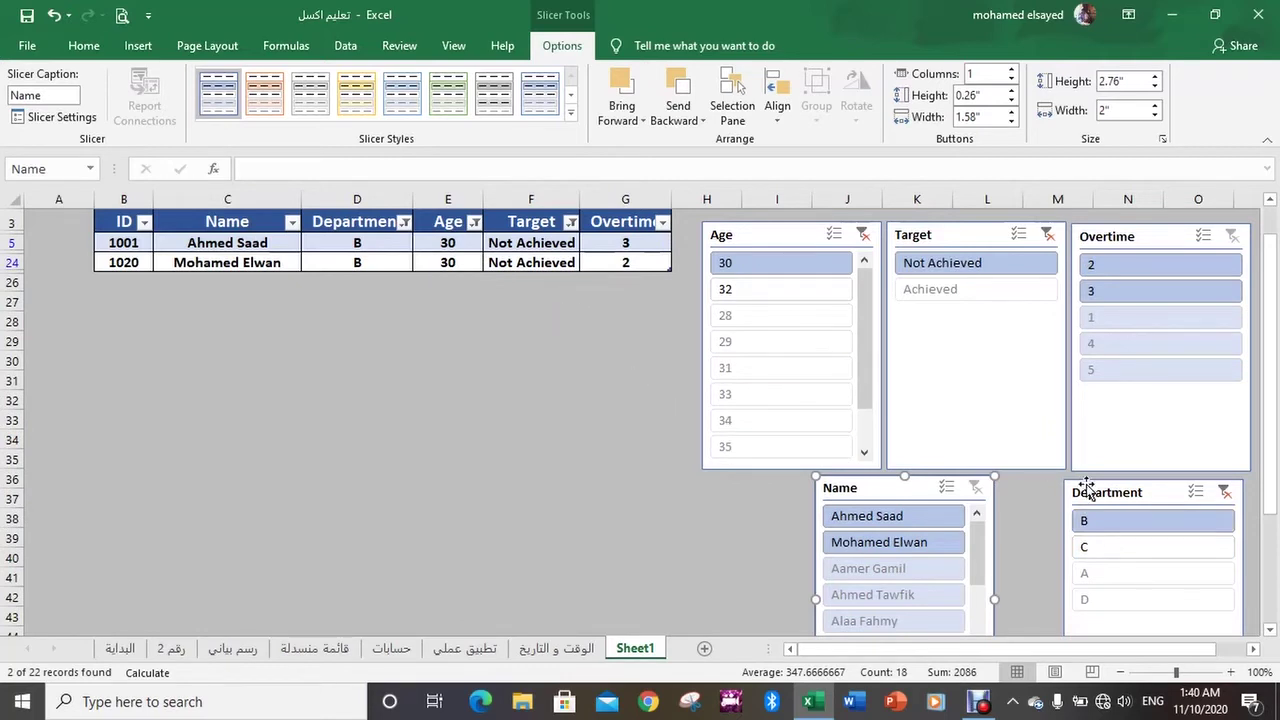
pyautogui.click(1133, 574)
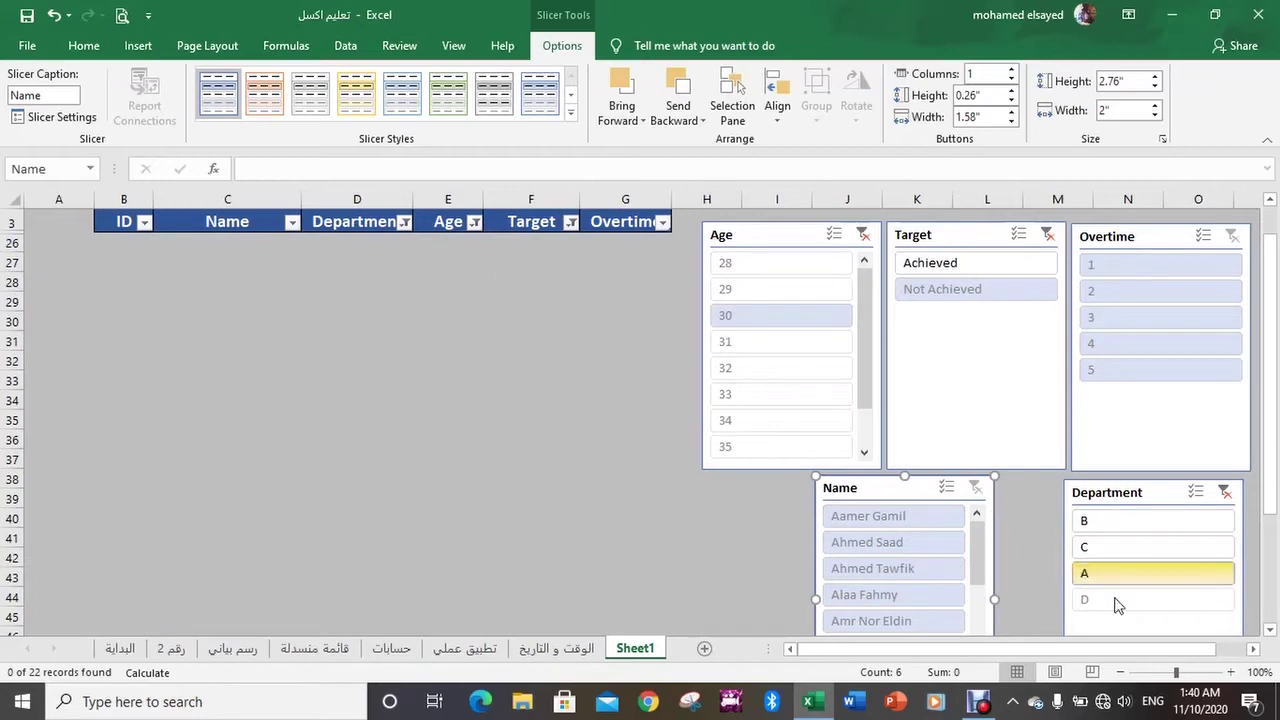
pyautogui.click(1133, 600)
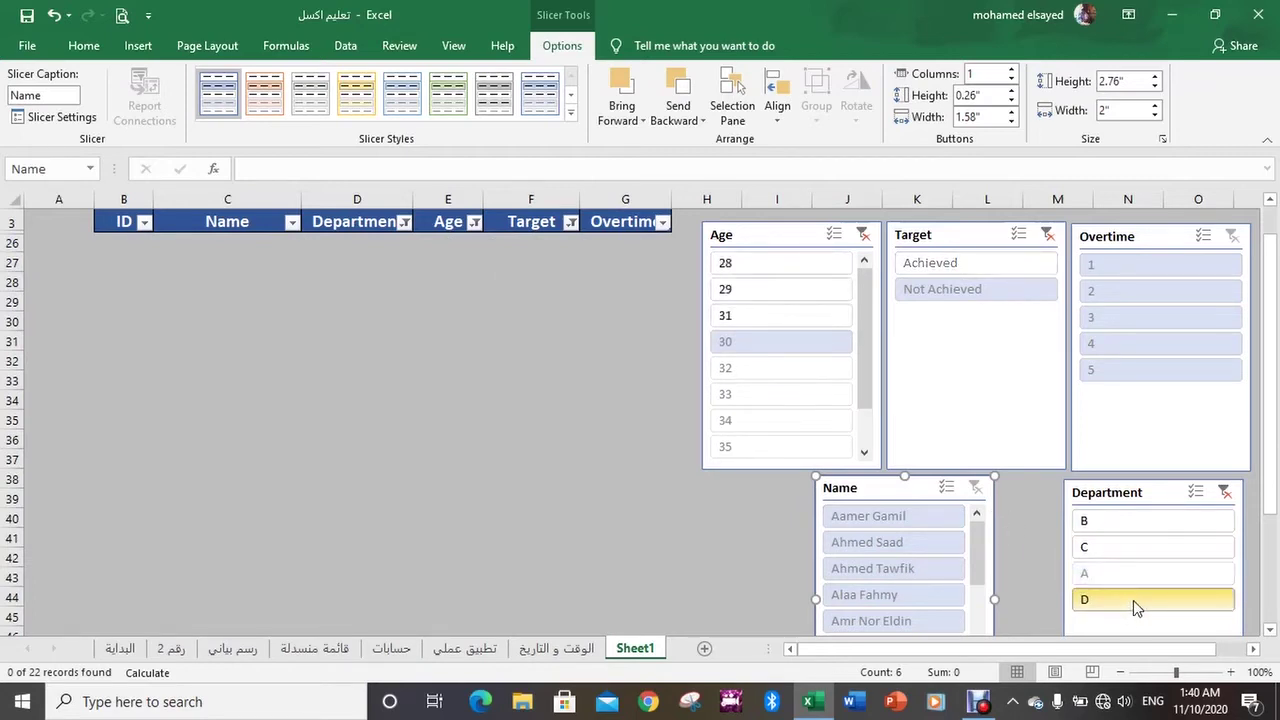
pyautogui.click(1153, 575)
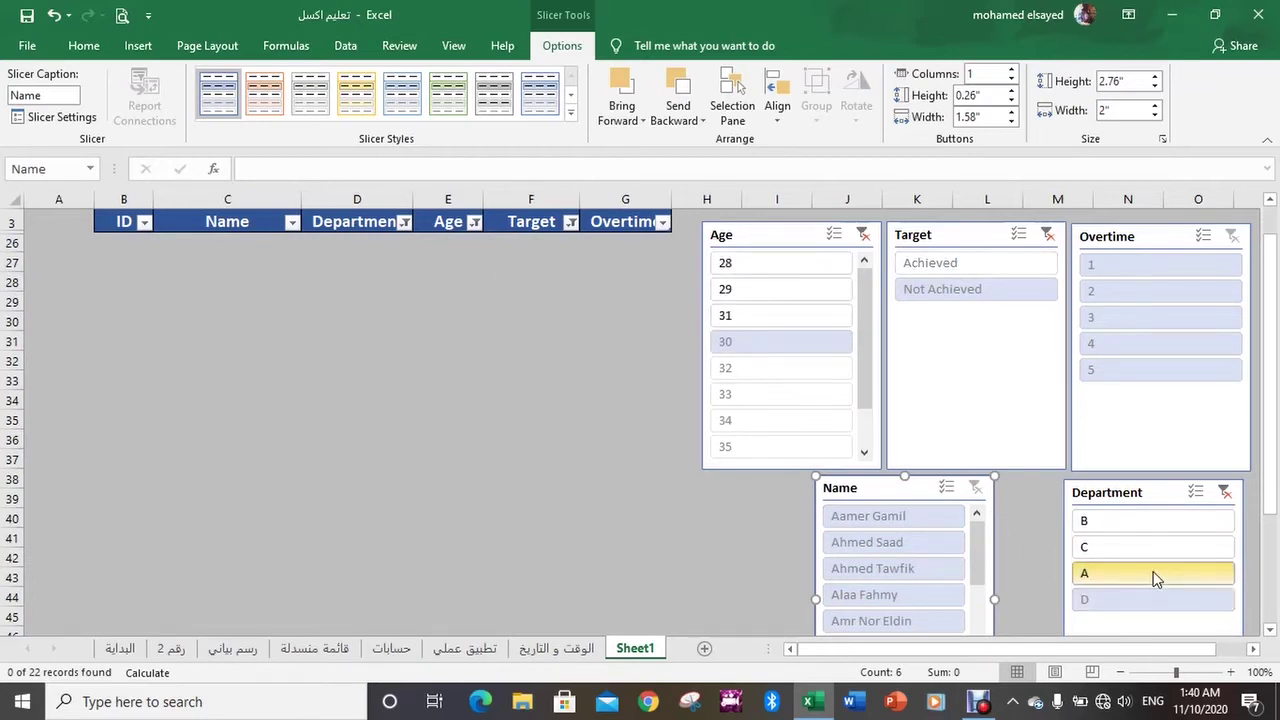
# Clear the Department, Target and Age slicer filters so all records show
pyautogui.click(1224, 492)
pyautogui.click(1047, 234)
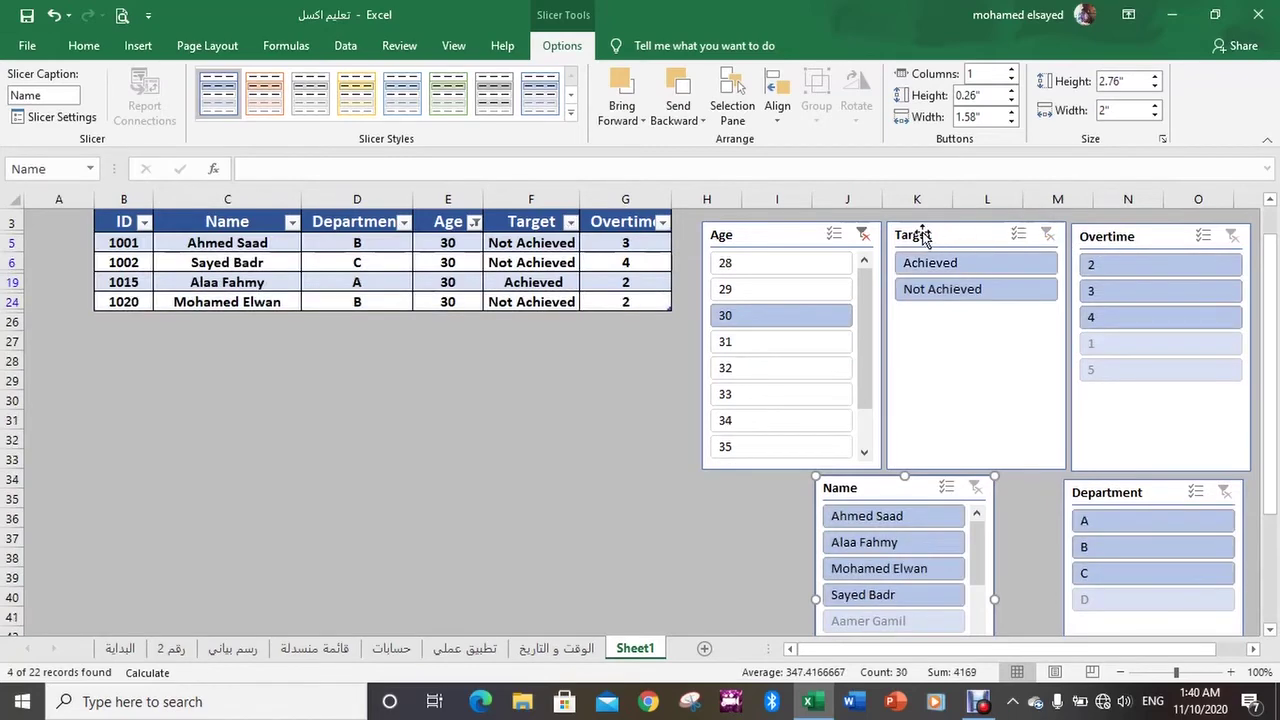
pyautogui.click(863, 235)
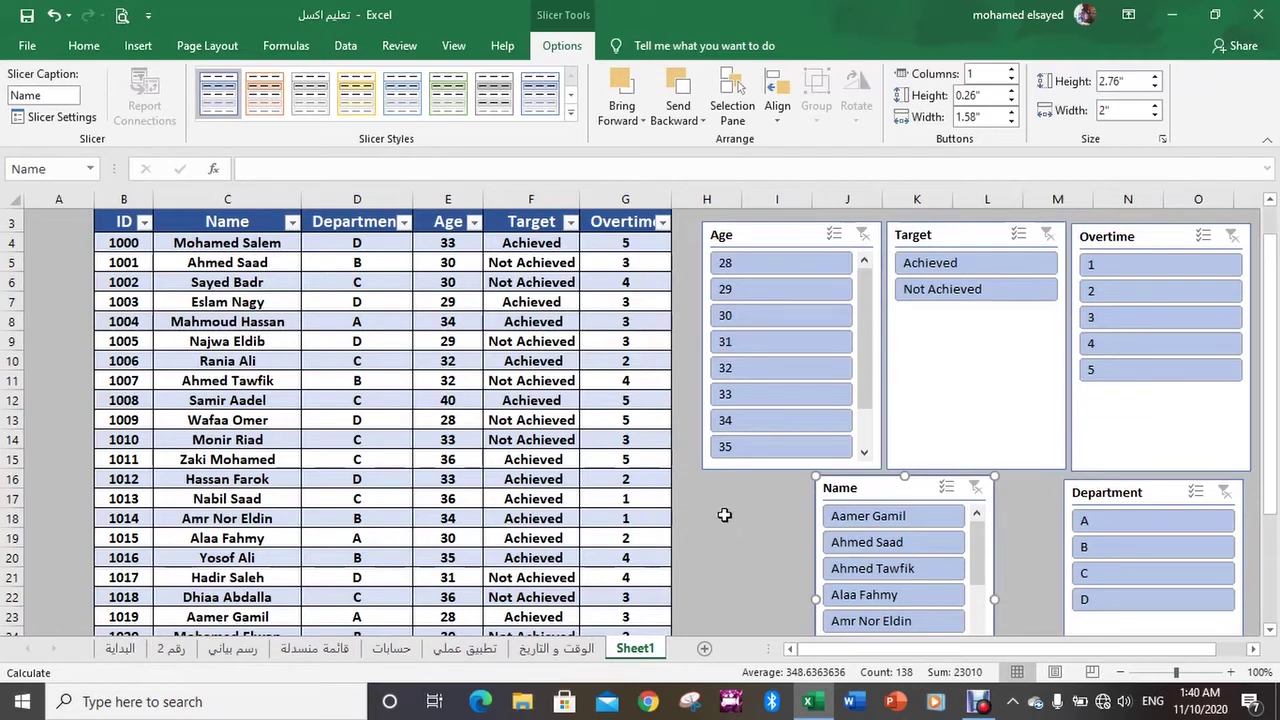
pyautogui.scroll(-1, 925, 467)
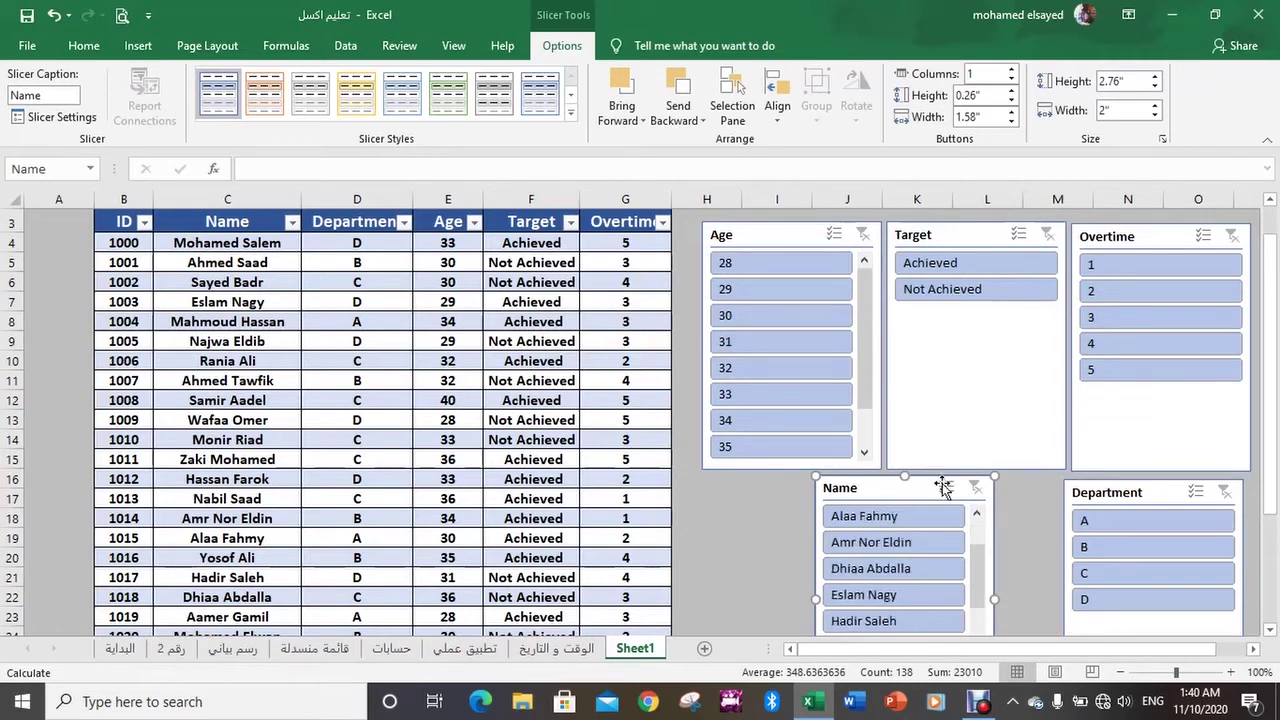
pyautogui.scroll(-1, 928, 528)
pyautogui.scroll(-1, 940, 532)
pyautogui.scroll(-1, 923, 569)
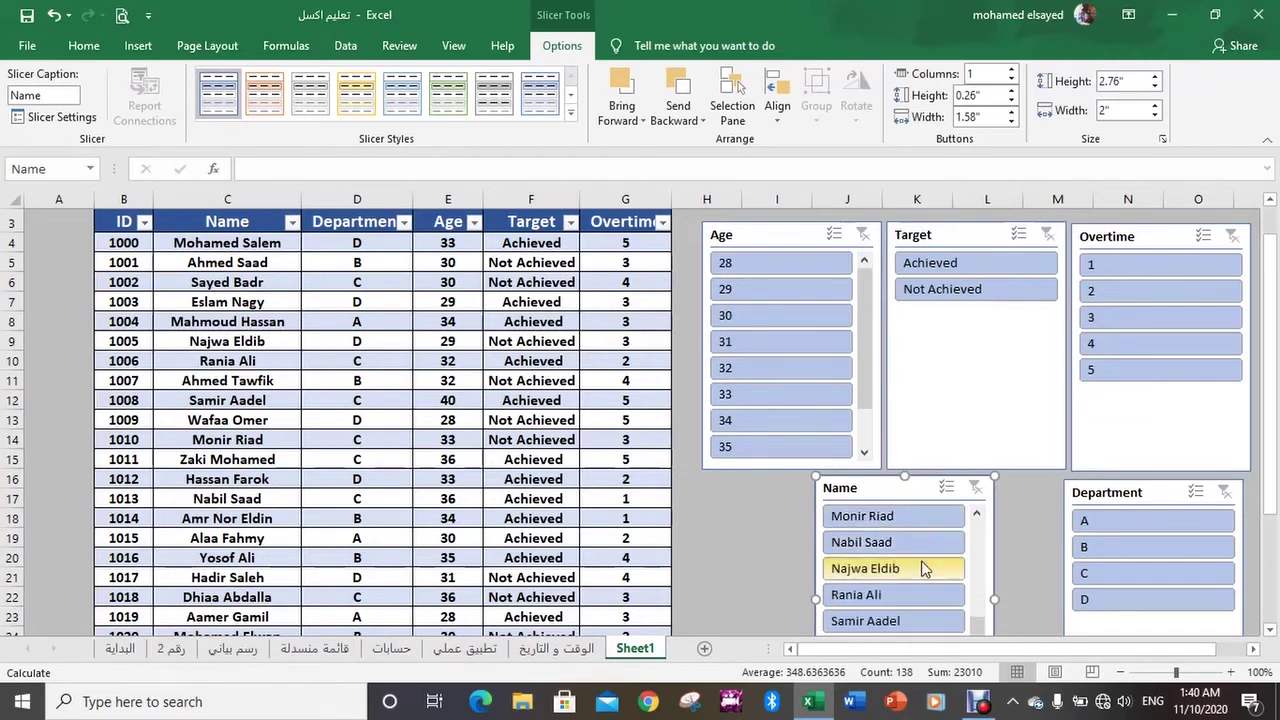
pyautogui.scroll(2, 923, 569)
pyautogui.scroll(2, 924, 568)
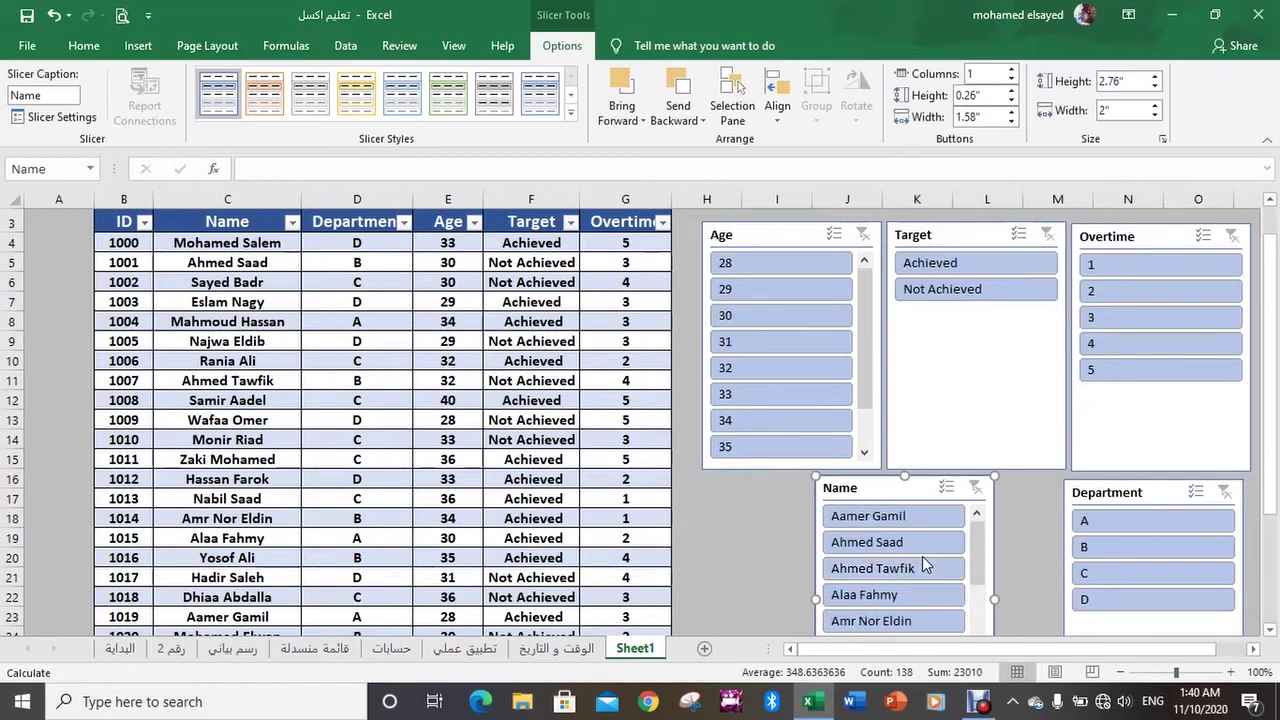
# Filter the Name slicer to a single employee's row, then clear the name filter
pyautogui.click(876, 518)
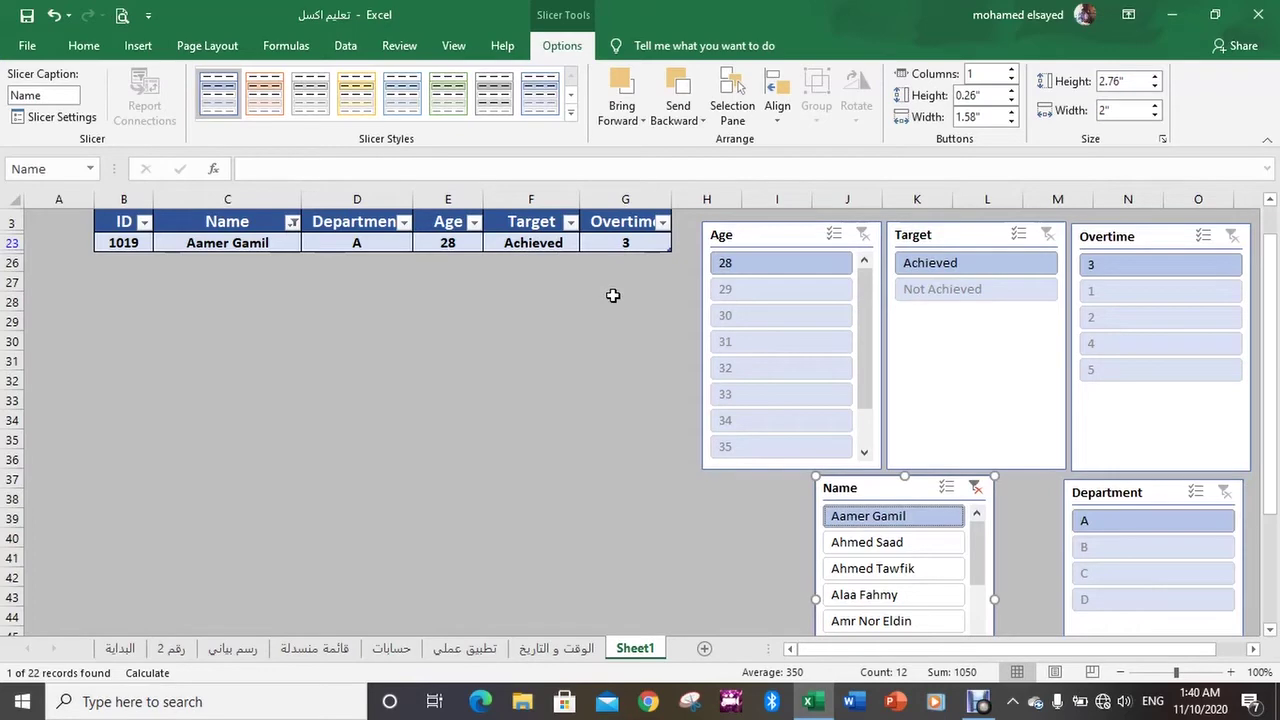
pyautogui.click(975, 488)
pyautogui.scroll(-5, 900, 560)
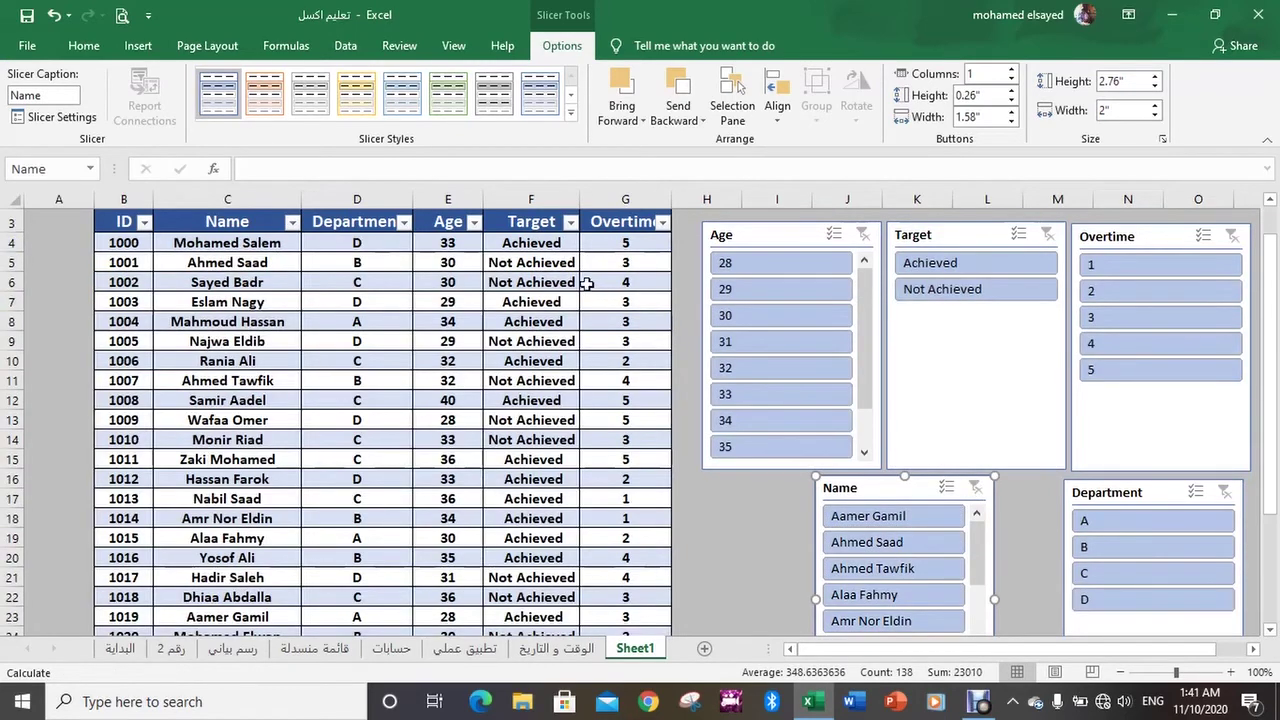
pyautogui.click(62, 305)
pyautogui.scroll(-3, 240, 300)
pyautogui.scroll(3, 240, 300)
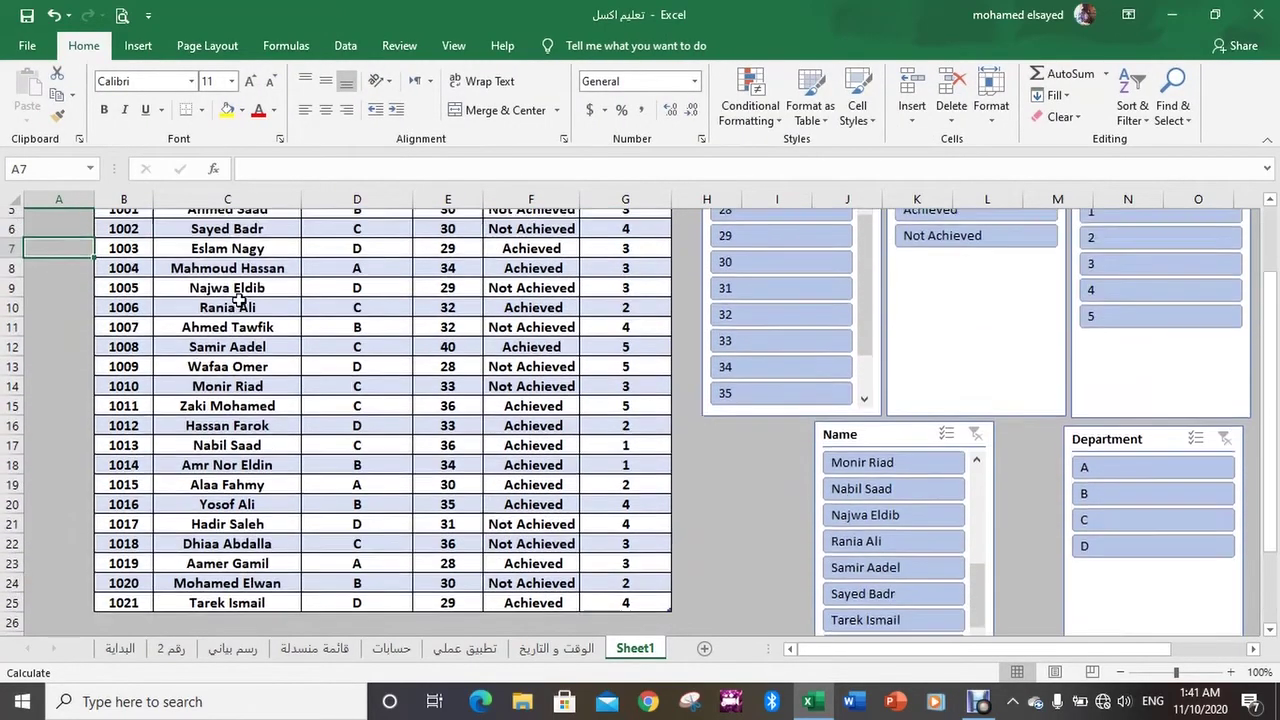
pyautogui.scroll(2, 240, 300)
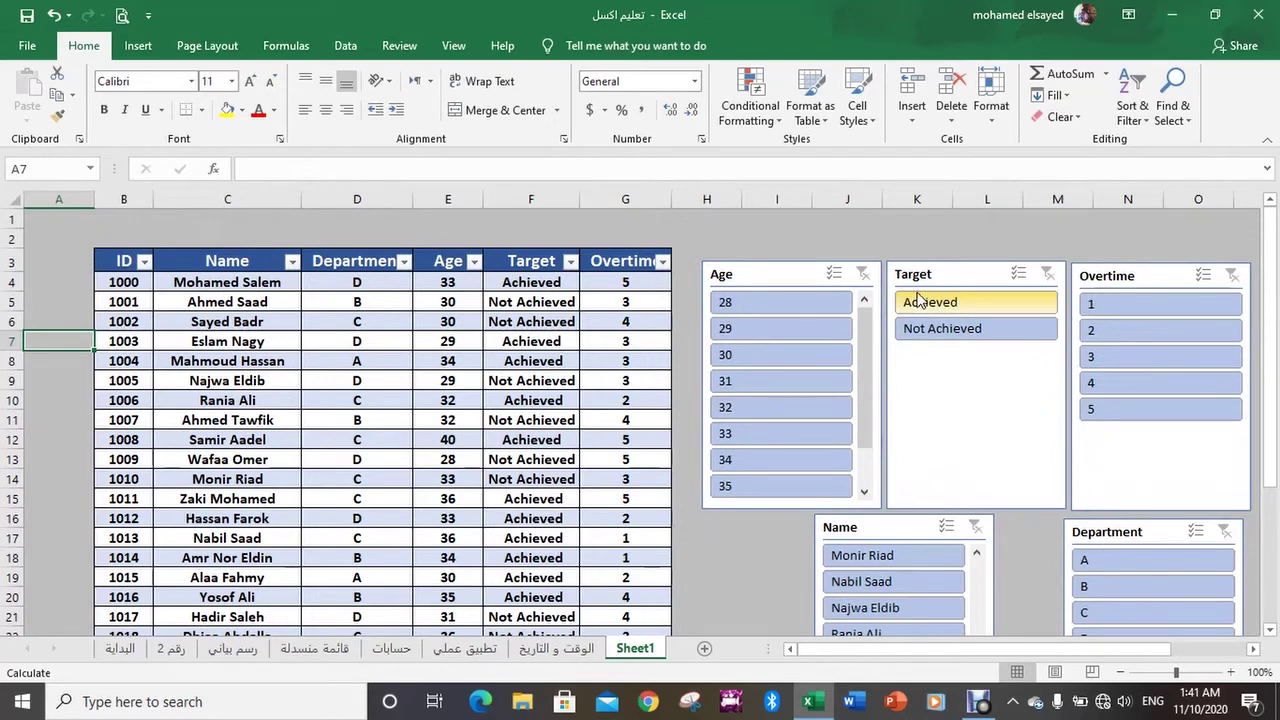
pyautogui.click(956, 336)
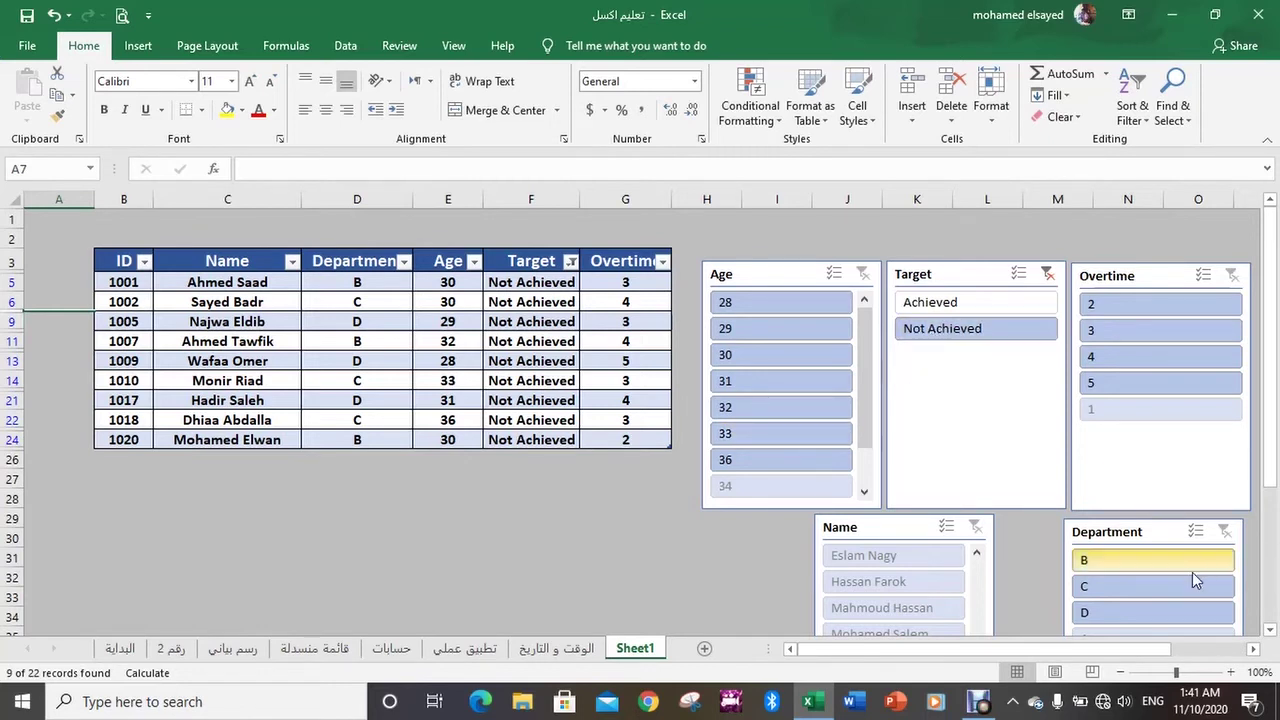
pyautogui.click(1166, 588)
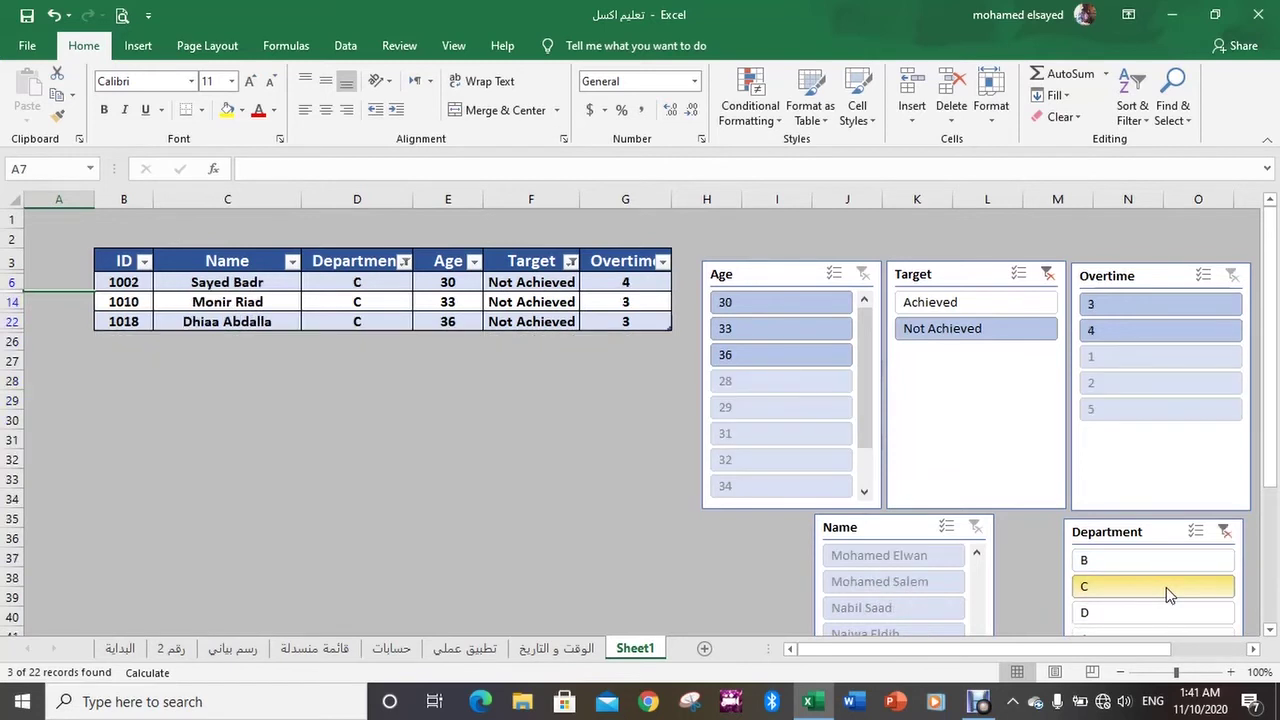
pyautogui.click(1225, 533)
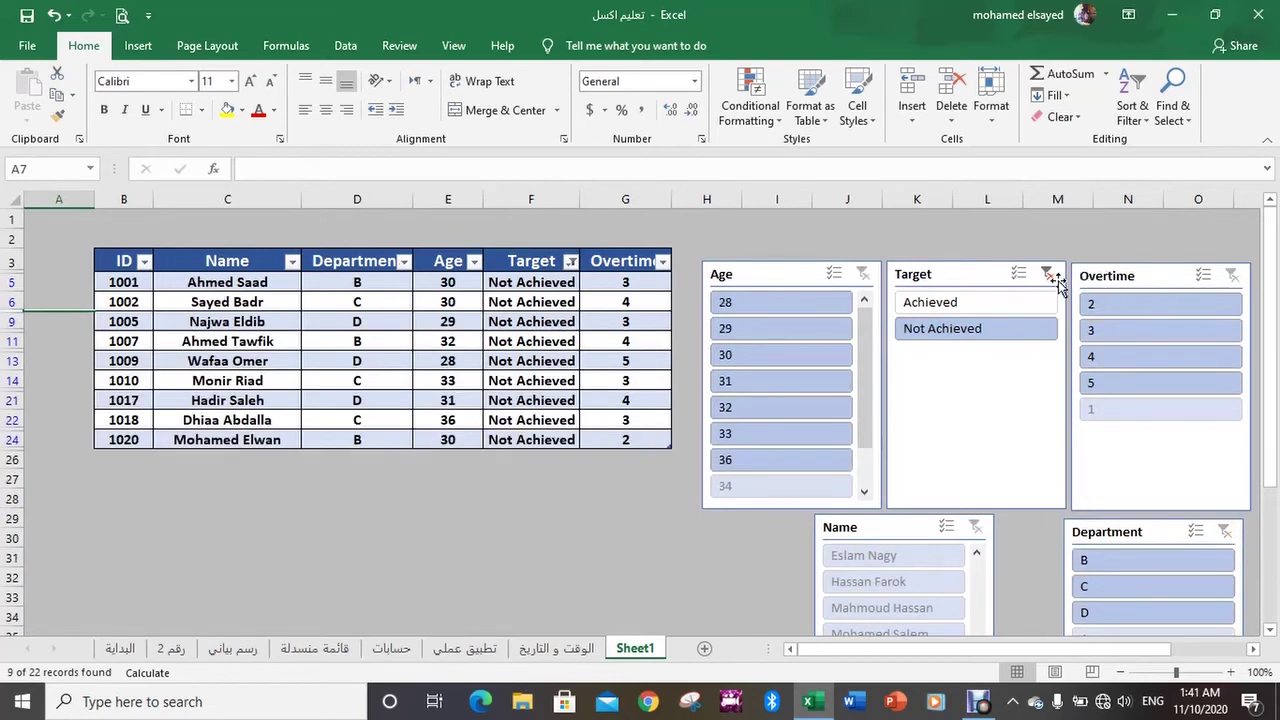
pyautogui.click(1047, 274)
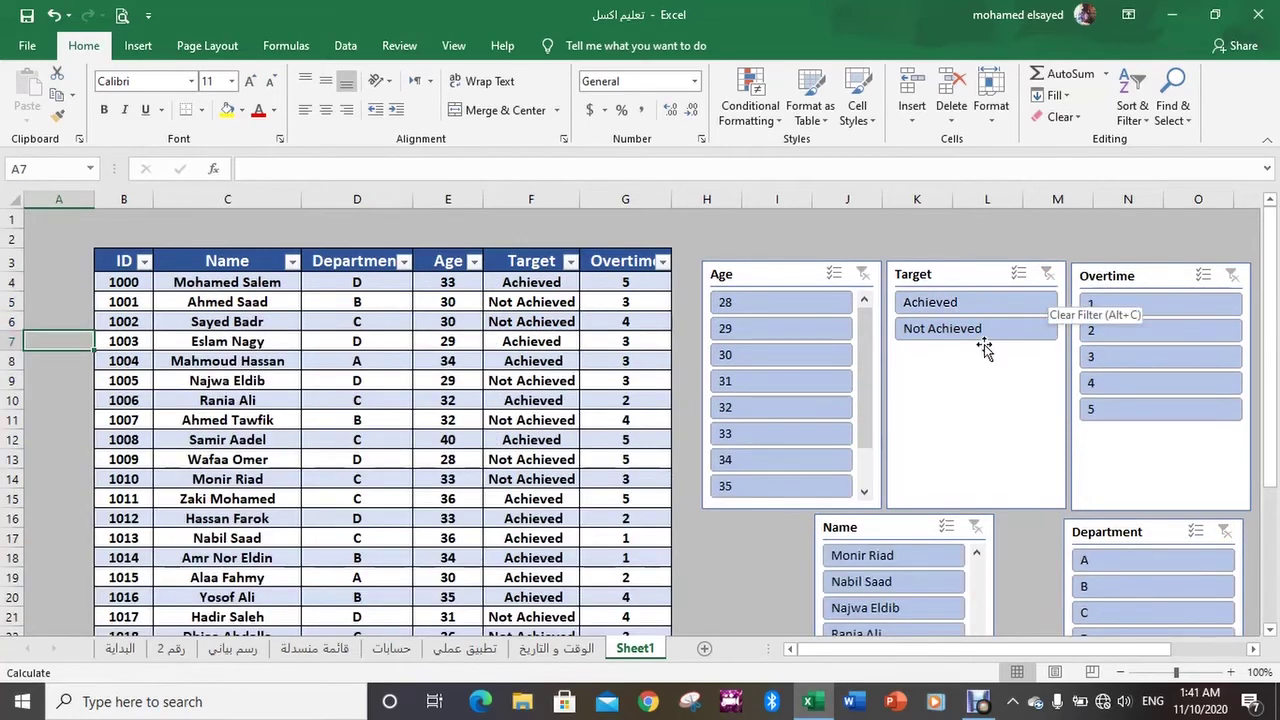
pyautogui.scroll(-2, 1006, 385)
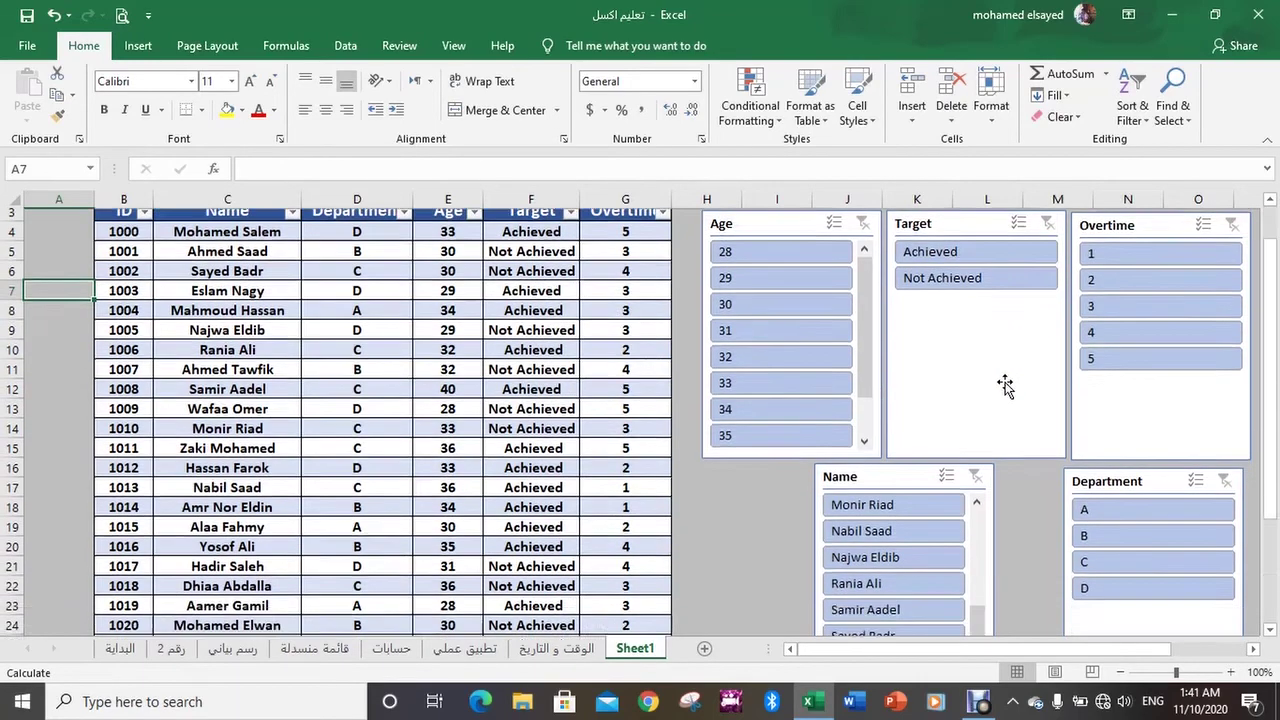
pyautogui.scroll(2, 1006, 385)
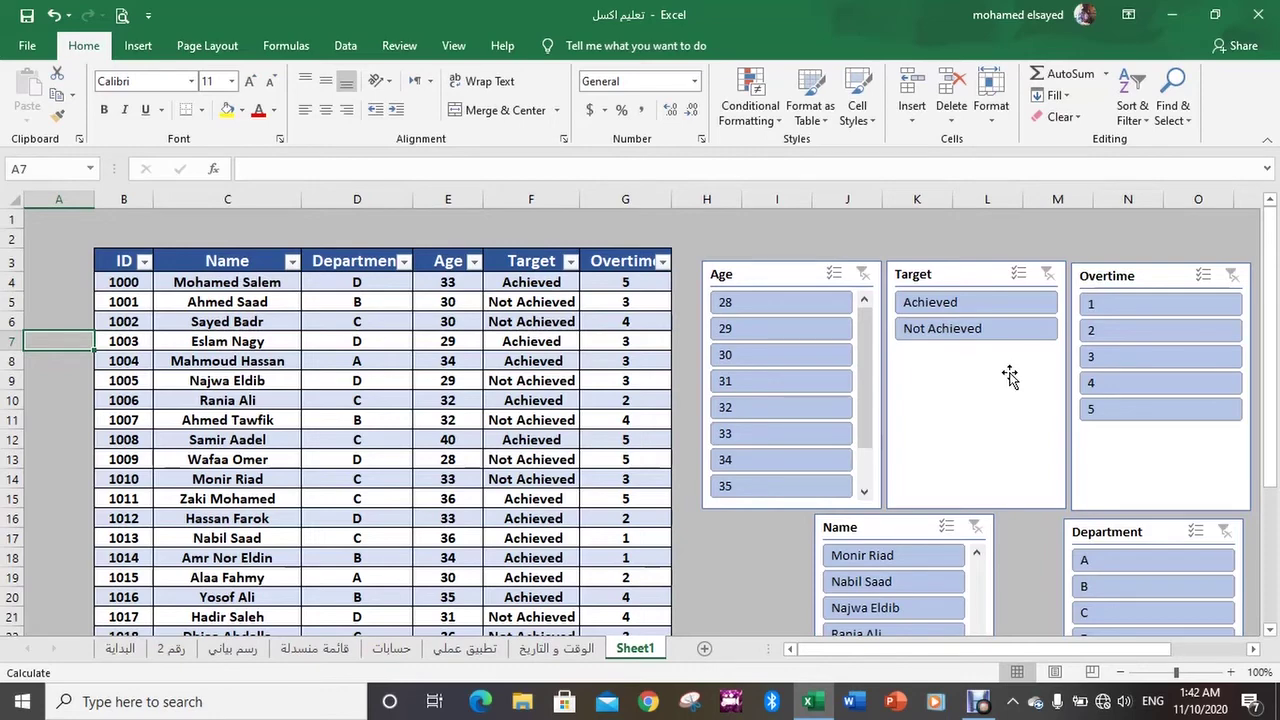
pyautogui.scroll(-2, 575, 335)
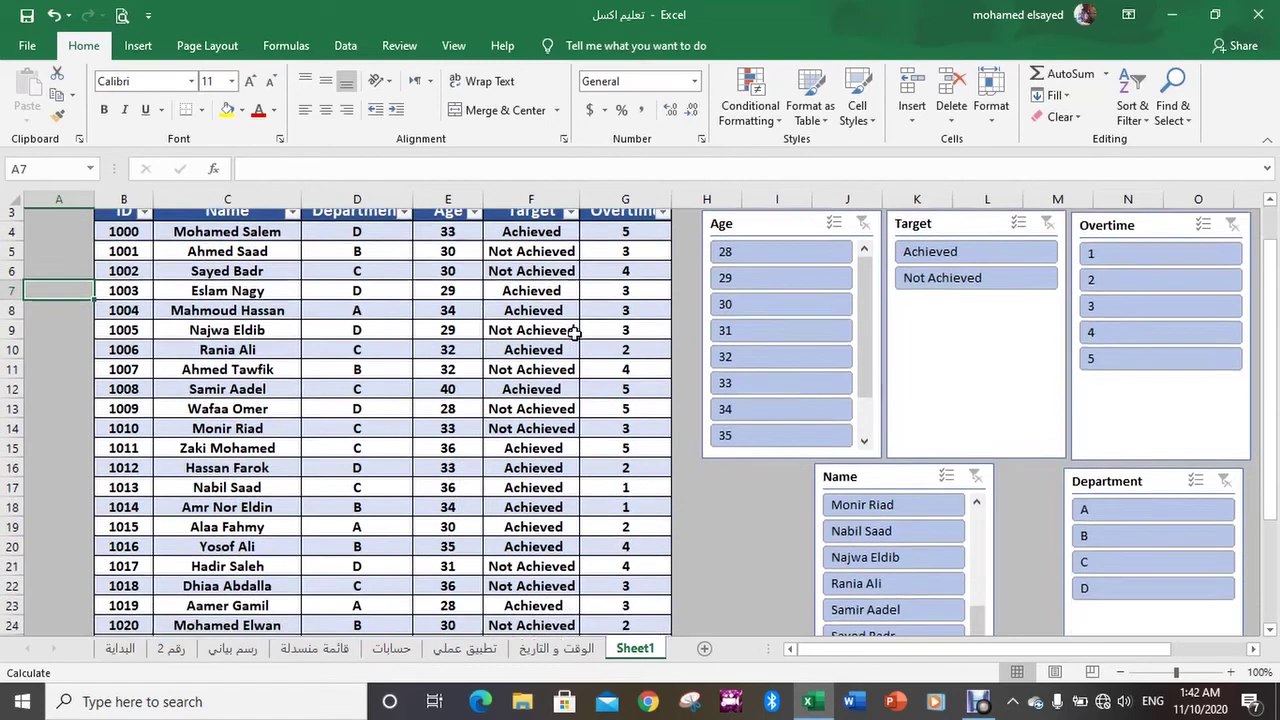
pyautogui.scroll(1, 714, 363)
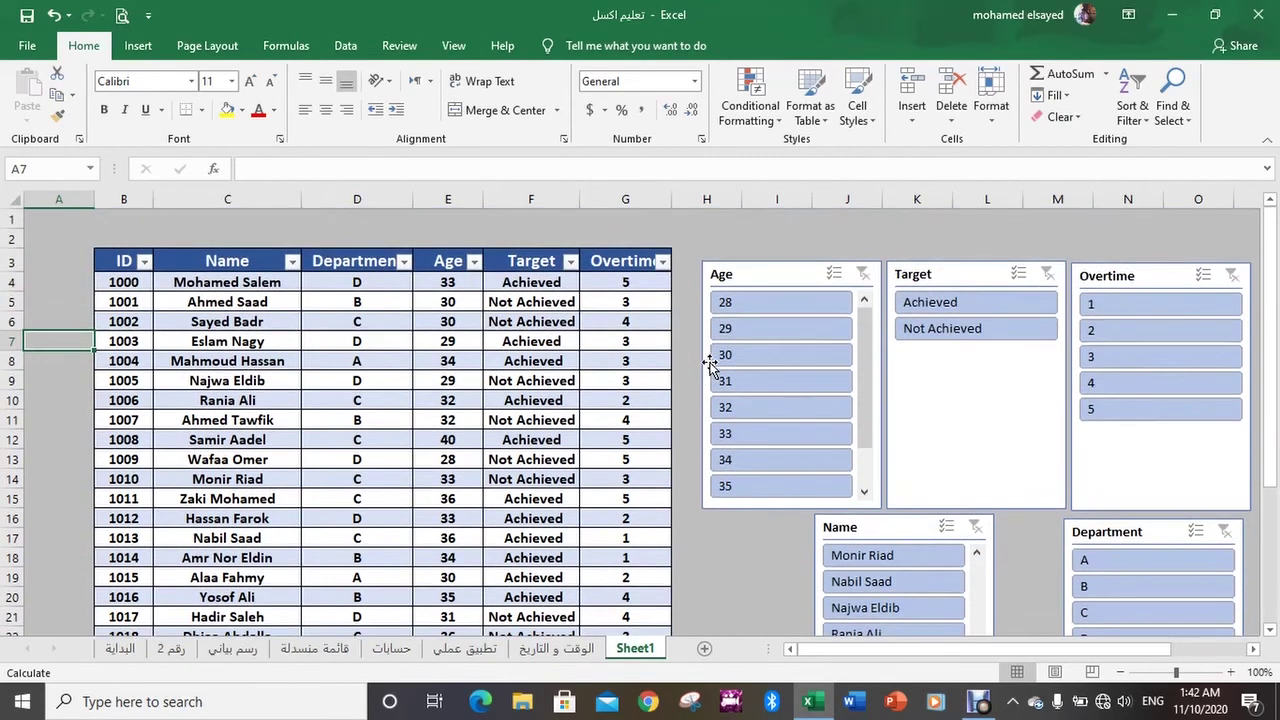
pyautogui.scroll(1, 712, 370)
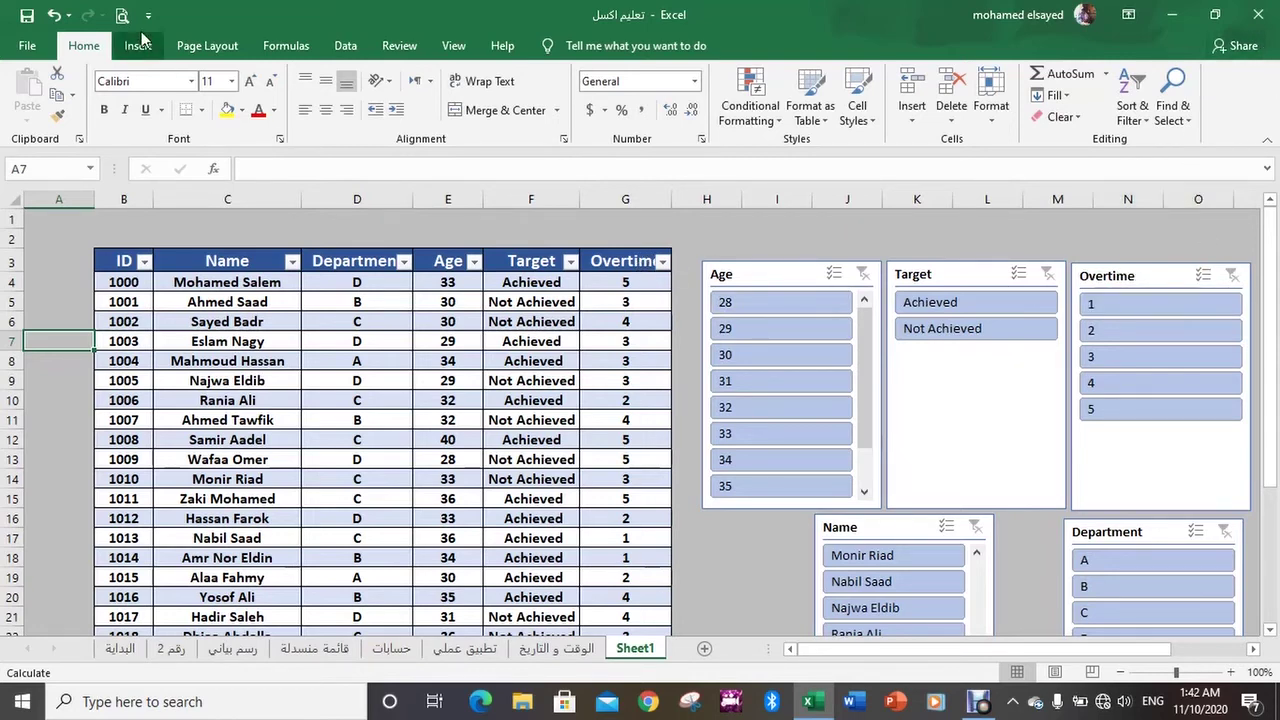
# Undo all the slicer filter changes until the table is unfiltered again
pyautogui.click(55, 17)
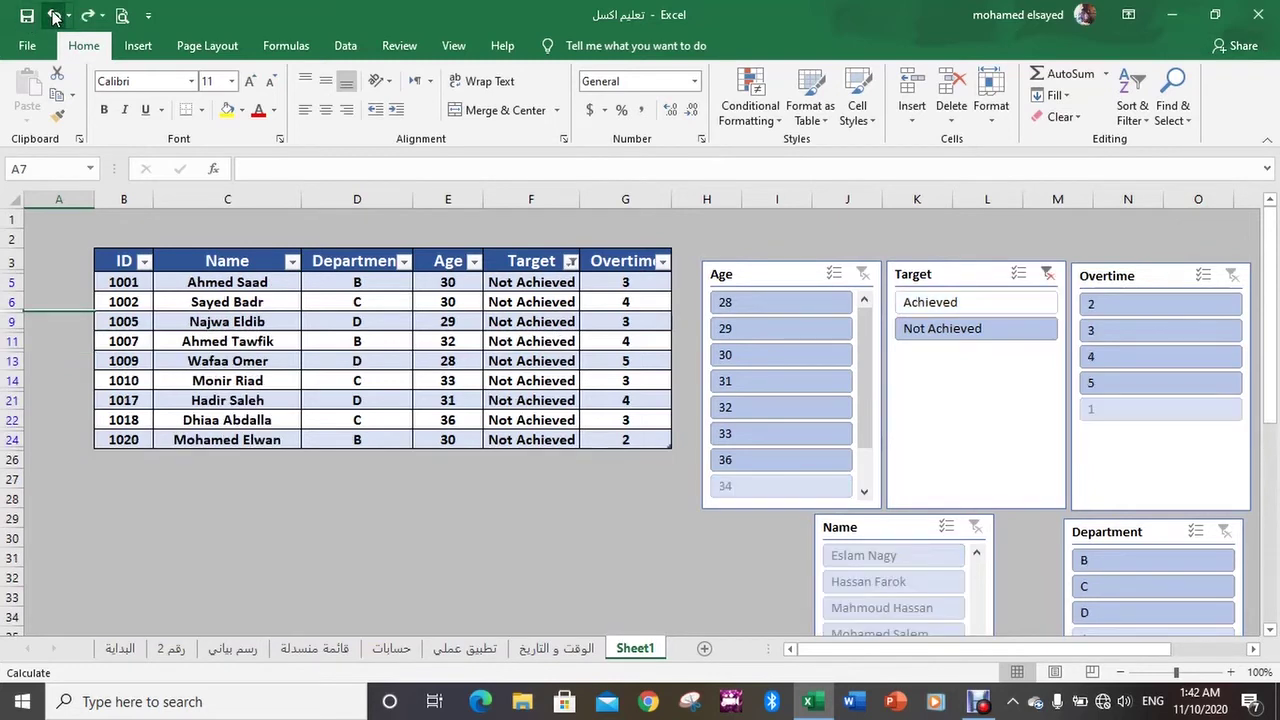
pyautogui.click(55, 17)
pyautogui.click(55, 17)
pyautogui.click(55, 17)
pyautogui.click(55, 17)
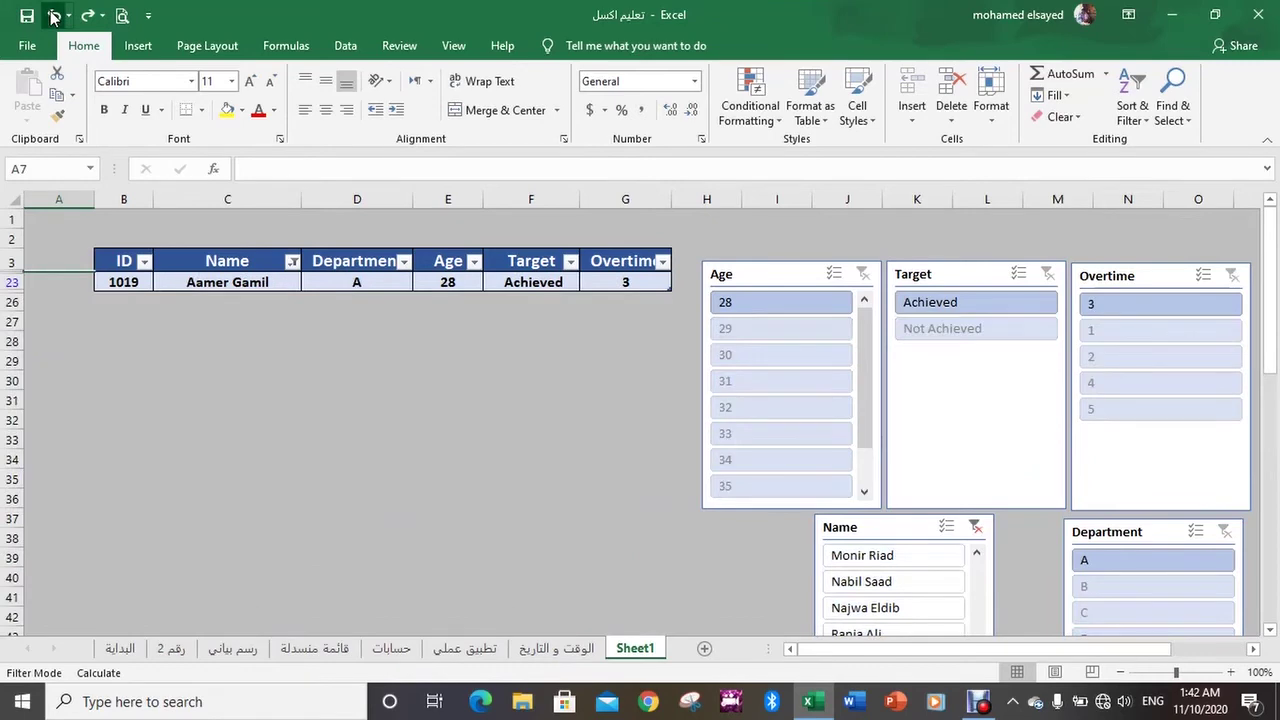
pyautogui.click(55, 17)
pyautogui.click(55, 17)
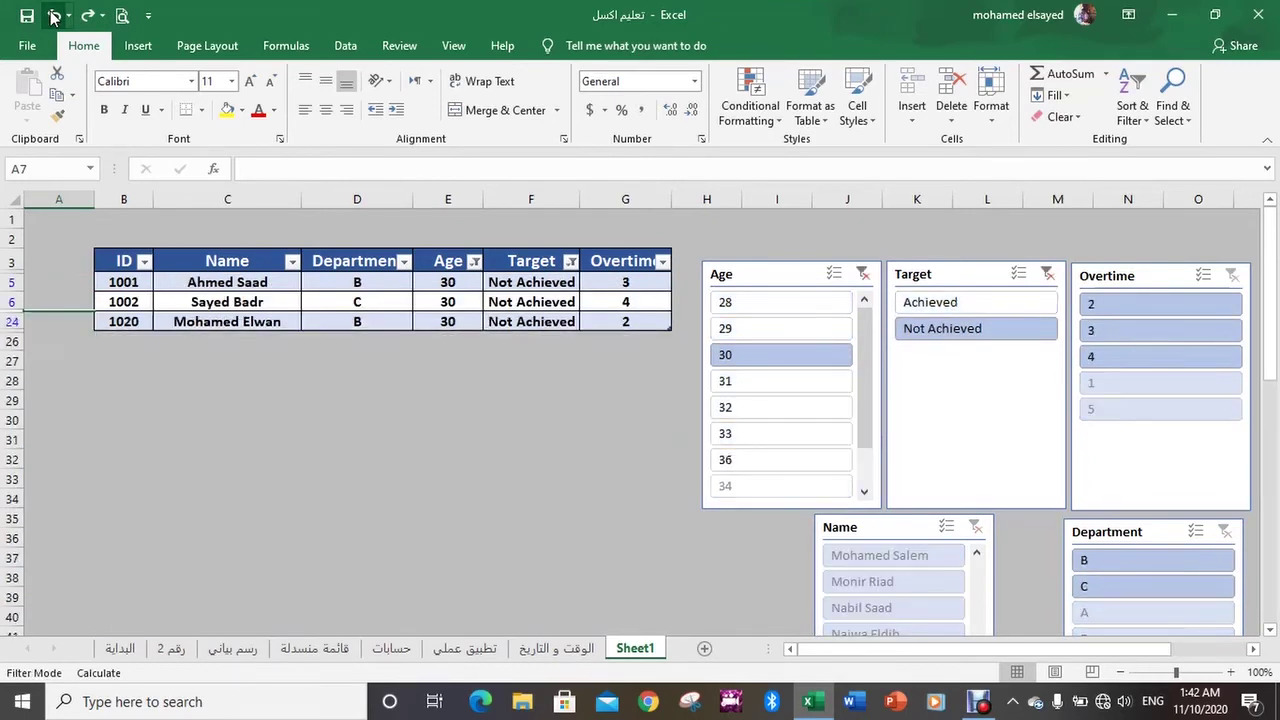
pyautogui.click(55, 17)
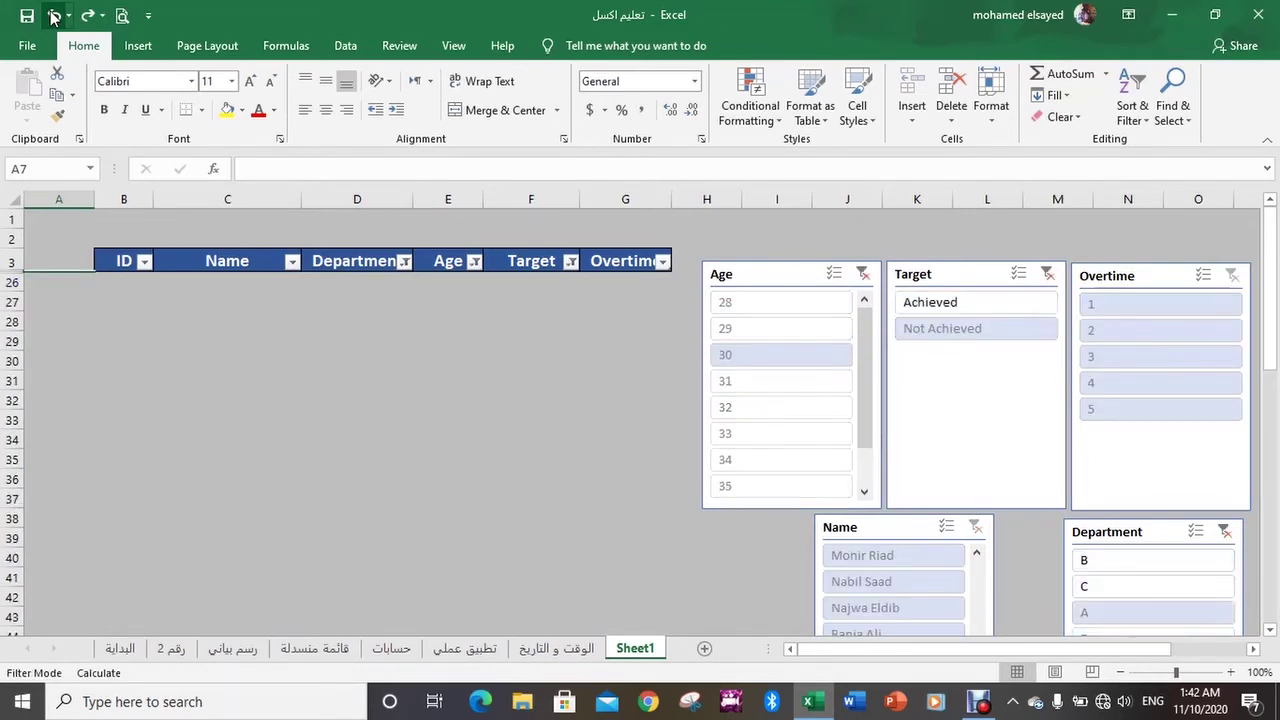
pyautogui.click(55, 17)
pyautogui.click(55, 17)
pyautogui.click(55, 17)
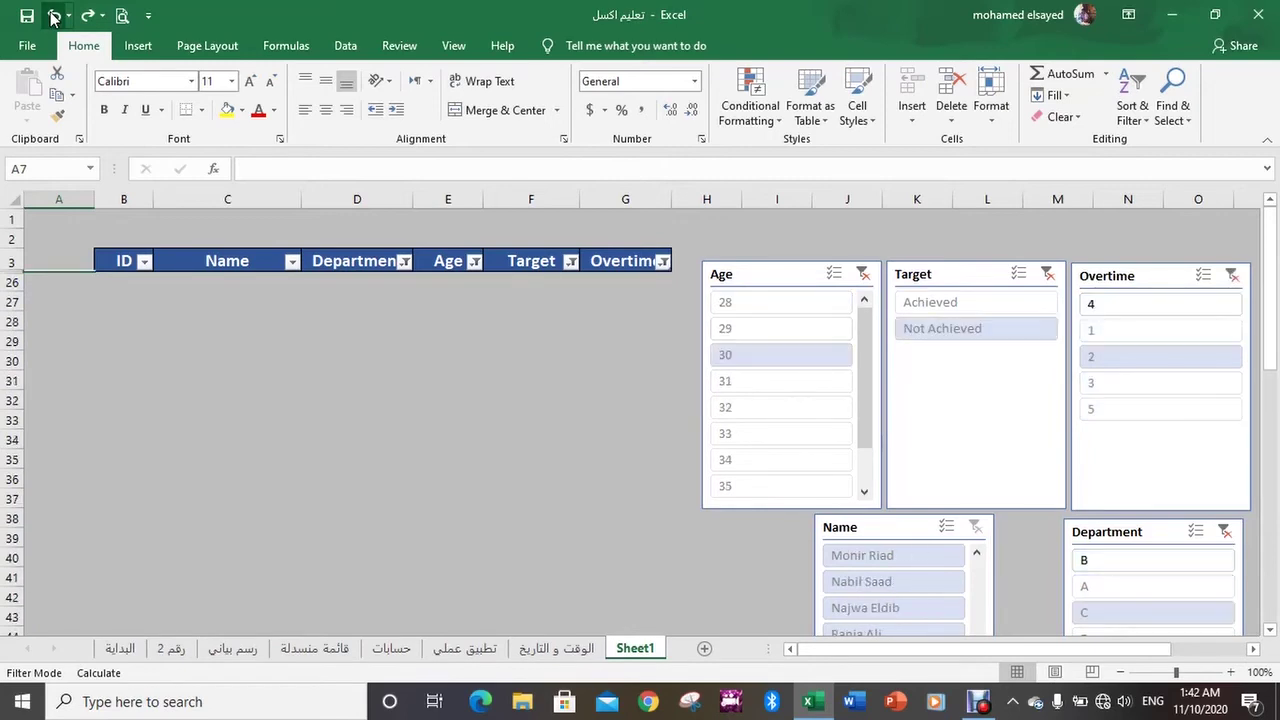
pyautogui.click(55, 17)
pyautogui.click(55, 17)
pyautogui.click(55, 17)
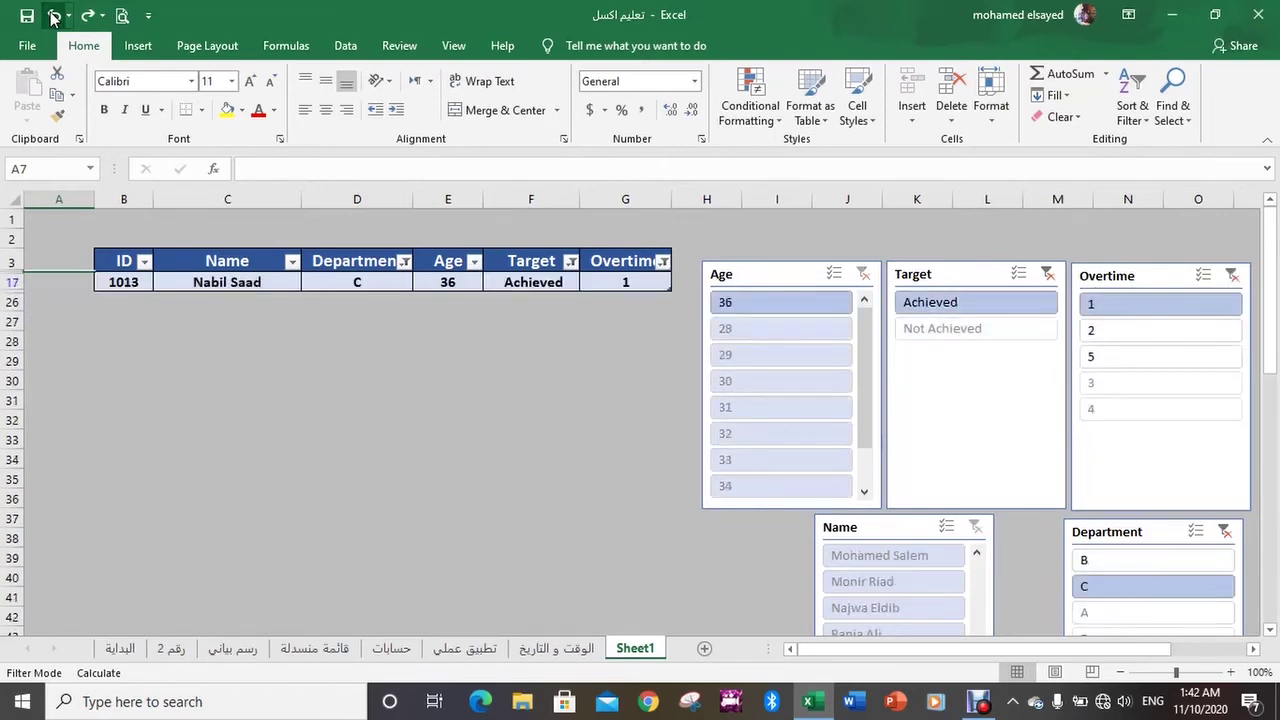
pyautogui.click(55, 17)
pyautogui.click(55, 17)
pyautogui.click(55, 17)
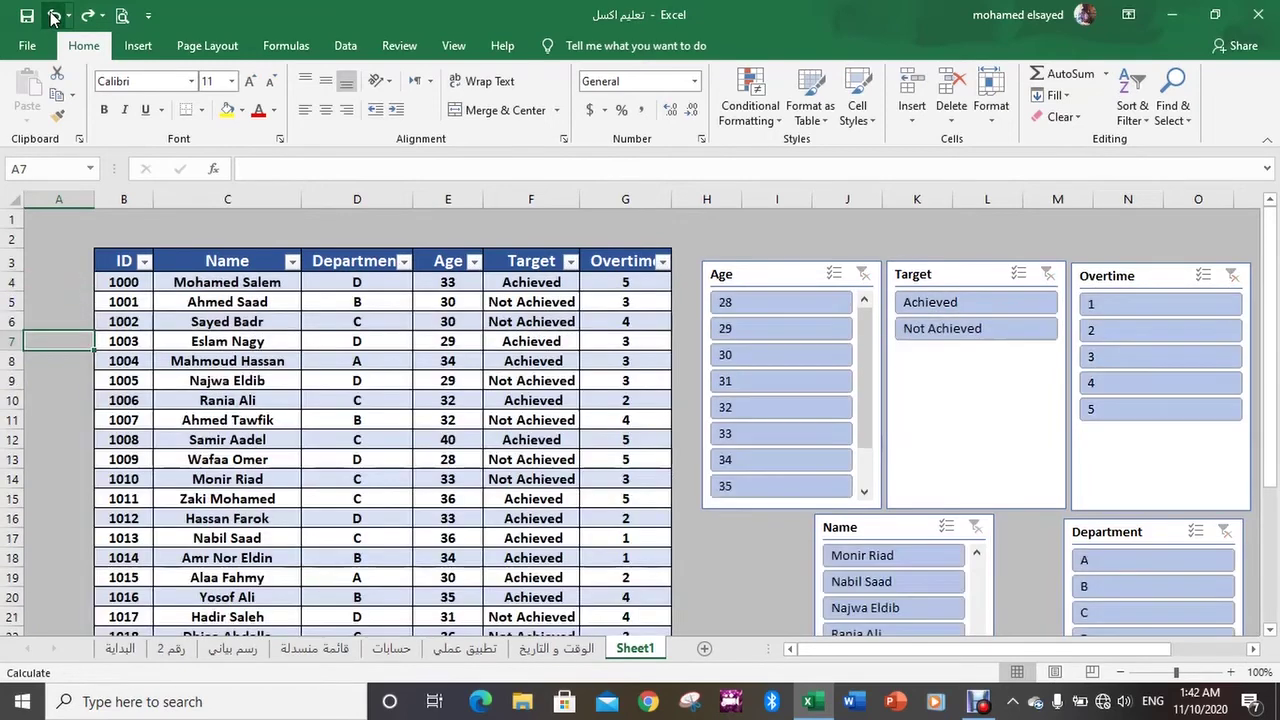
# Undo the slicer moves, slicer insertion and table conversion, then deselect the data
pyautogui.click(55, 17)
pyautogui.click(55, 17)
pyautogui.click(55, 17)
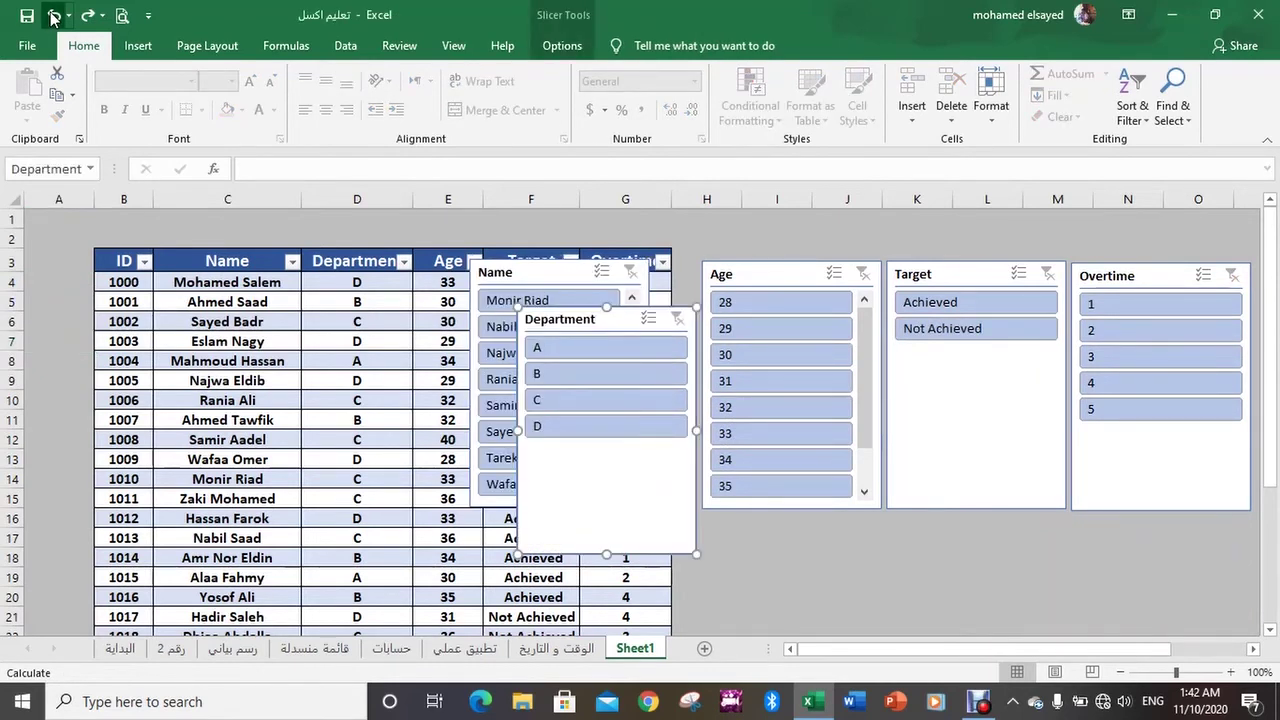
pyautogui.click(55, 17)
pyautogui.click(55, 17)
pyautogui.click(55, 17)
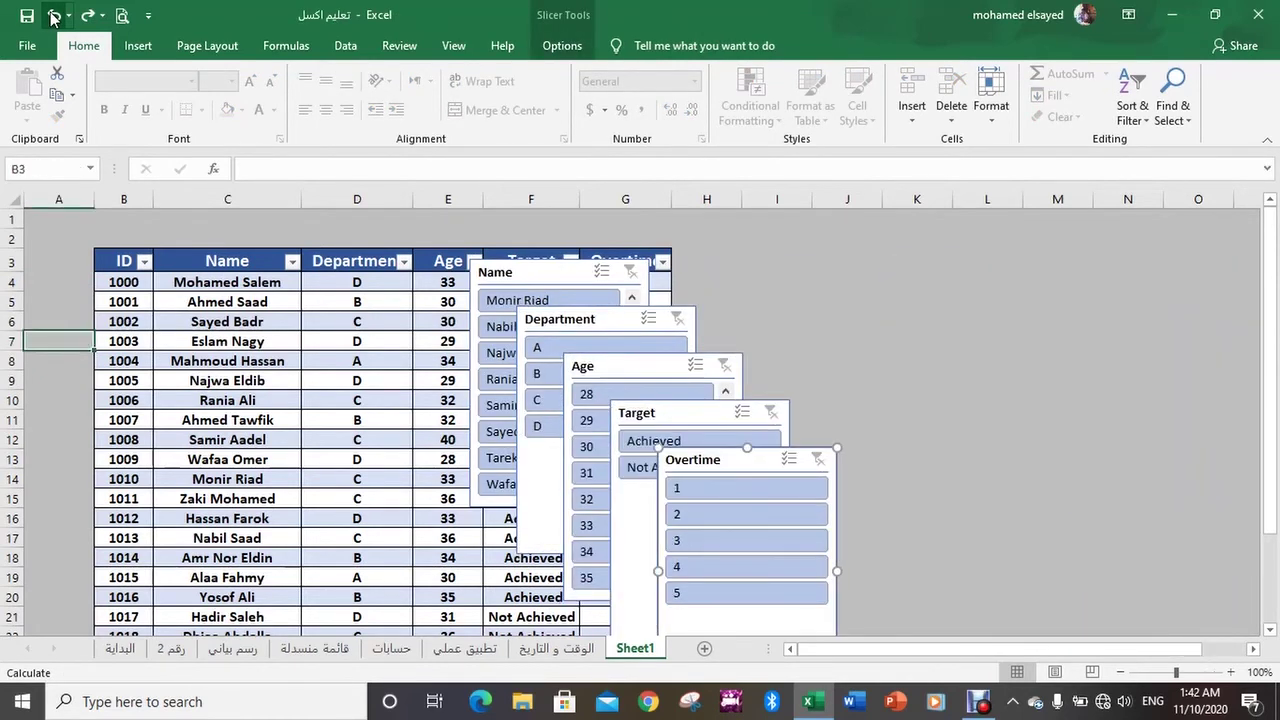
pyautogui.click(55, 17)
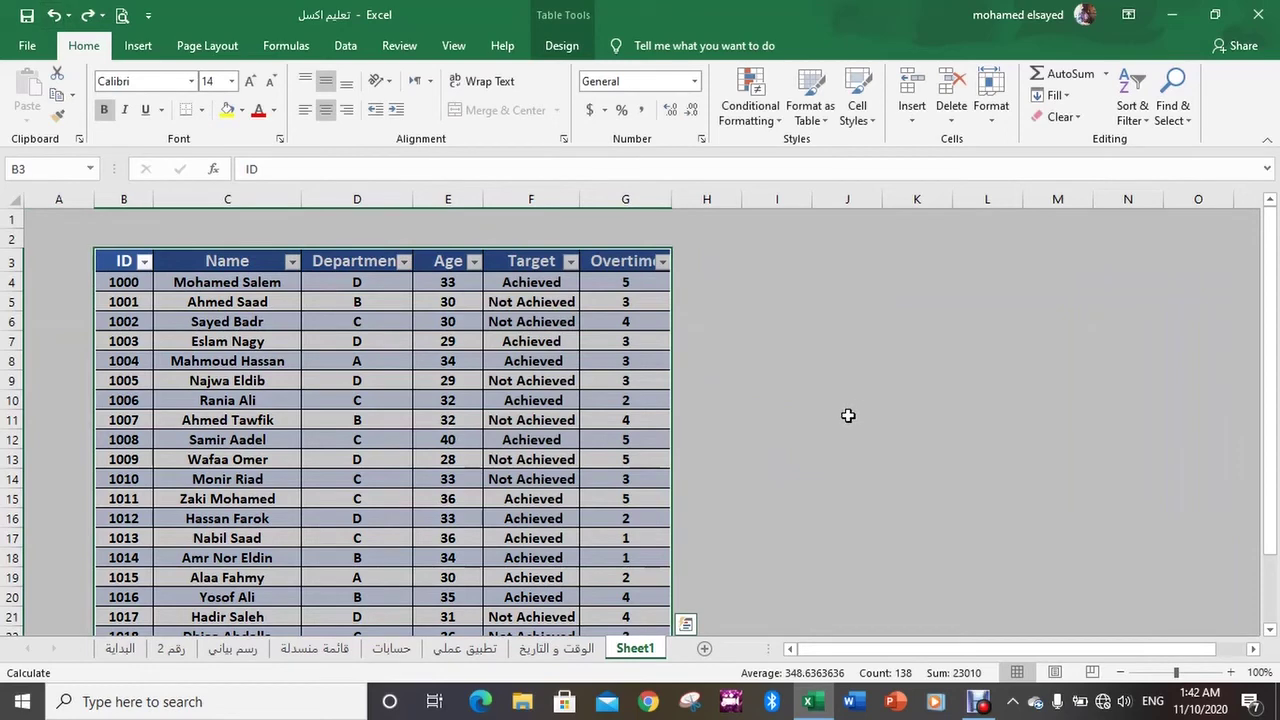
pyautogui.click(55, 17)
pyautogui.click(955, 360)
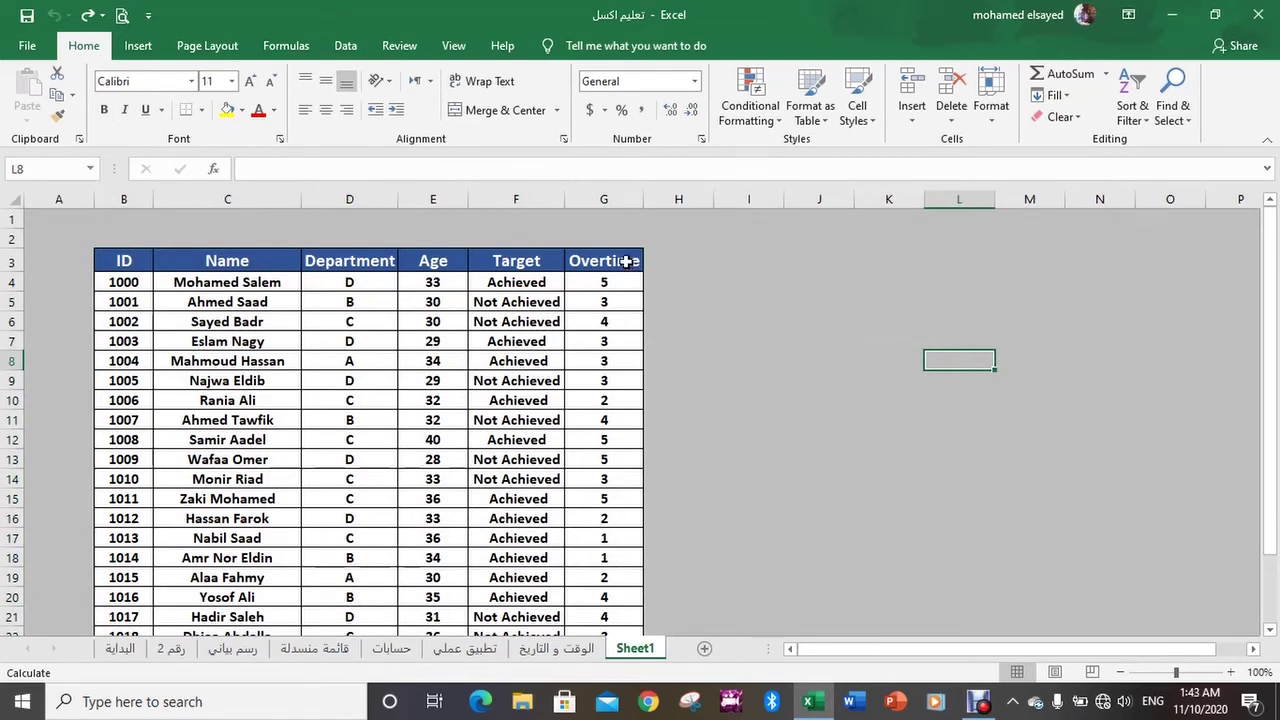
# Convert B3:G25 into a table with headers via Ctrl+T, creating Table4
pyautogui.moveTo(632, 262)
pyautogui.mouseDown()
pyautogui.moveTo(118, 284)
pyautogui.moveTo(110, 637)
pyautogui.moveTo(94, 575)
pyautogui.moveTo(94, 595)
pyautogui.mouseUp()
pyautogui.scroll(2, 777, 437)
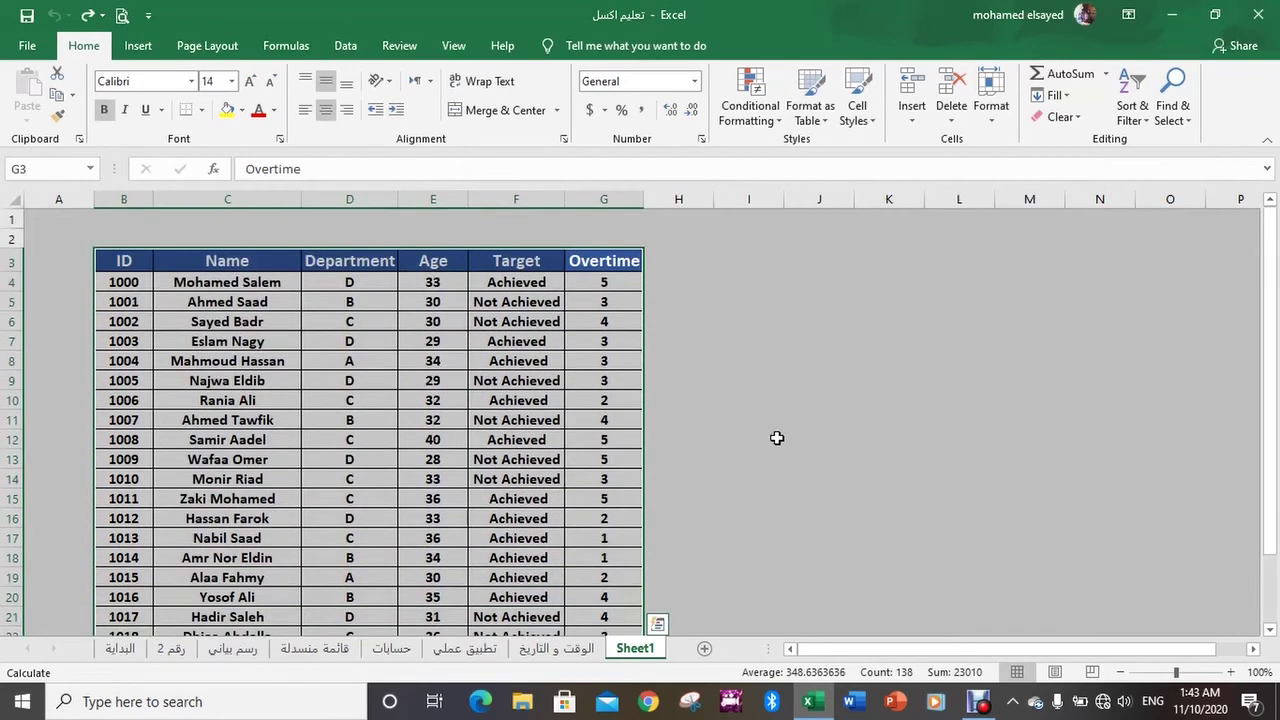
pyautogui.hotkey('ctrl', 't')
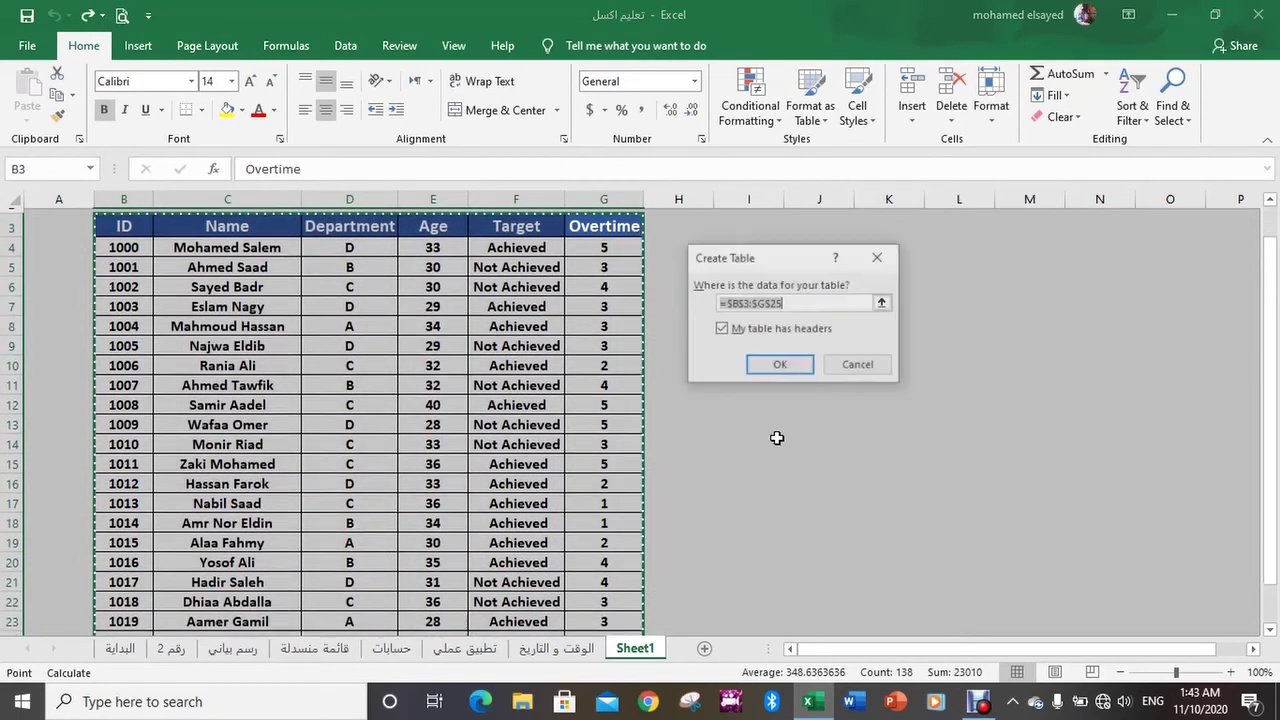
pyautogui.click(785, 367)
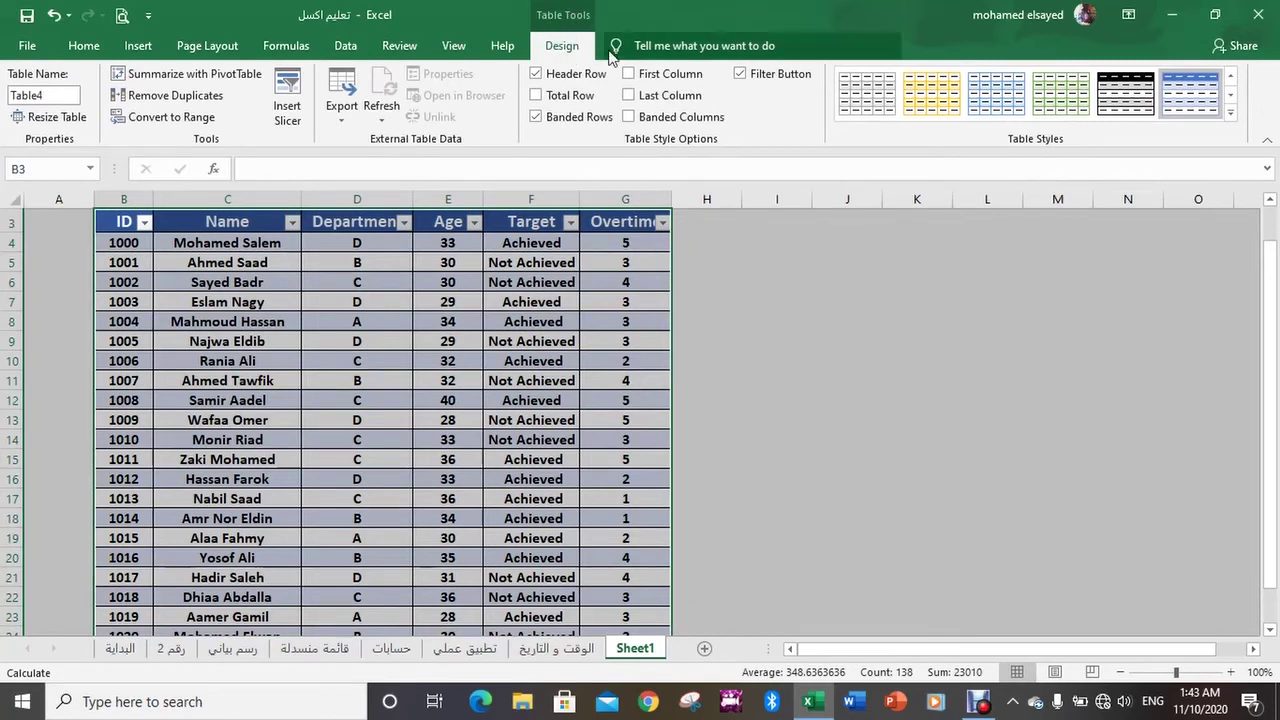
# Insert Department, Target and Overtime slicers for Table4
pyautogui.click(289, 90)
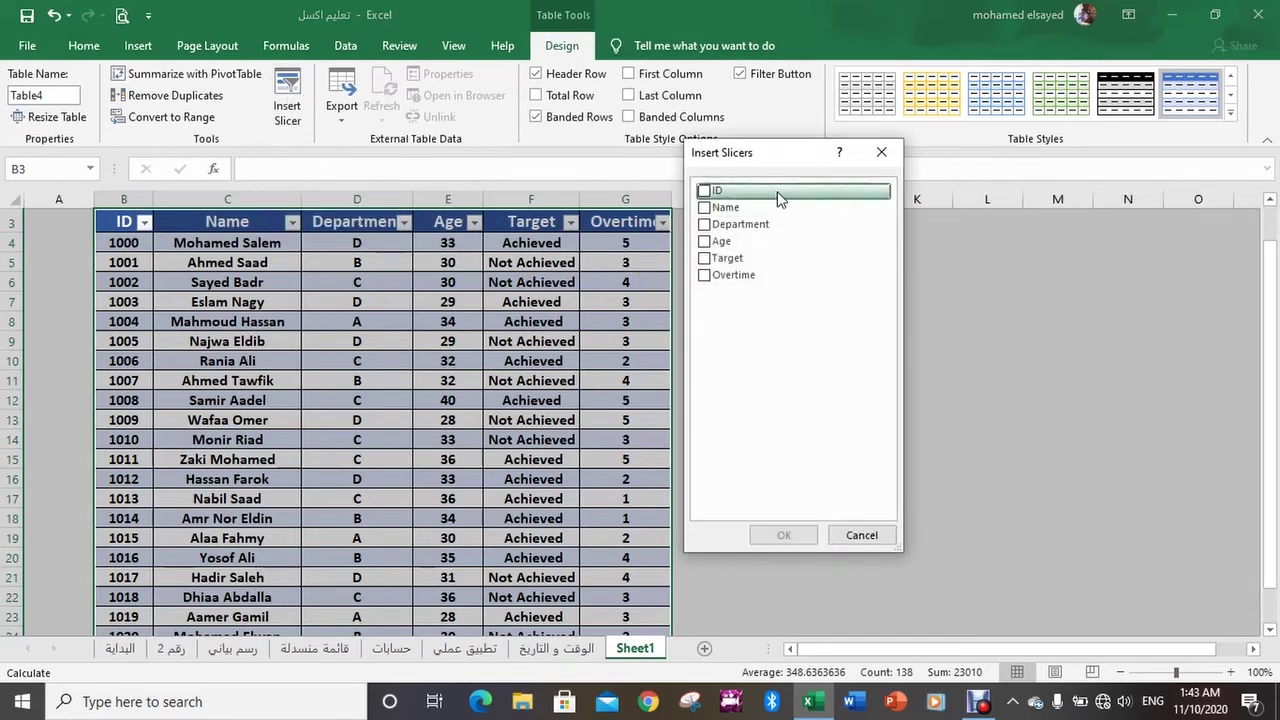
pyautogui.click(704, 228)
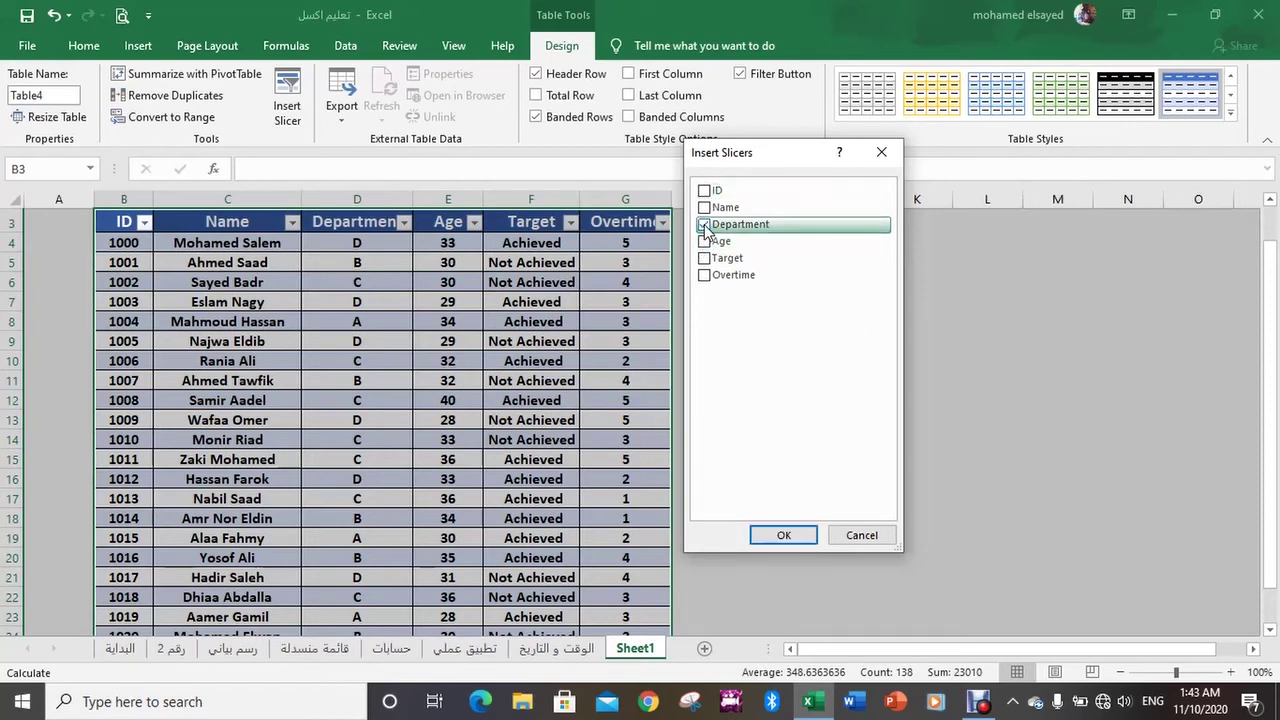
pyautogui.click(710, 260)
pyautogui.click(705, 275)
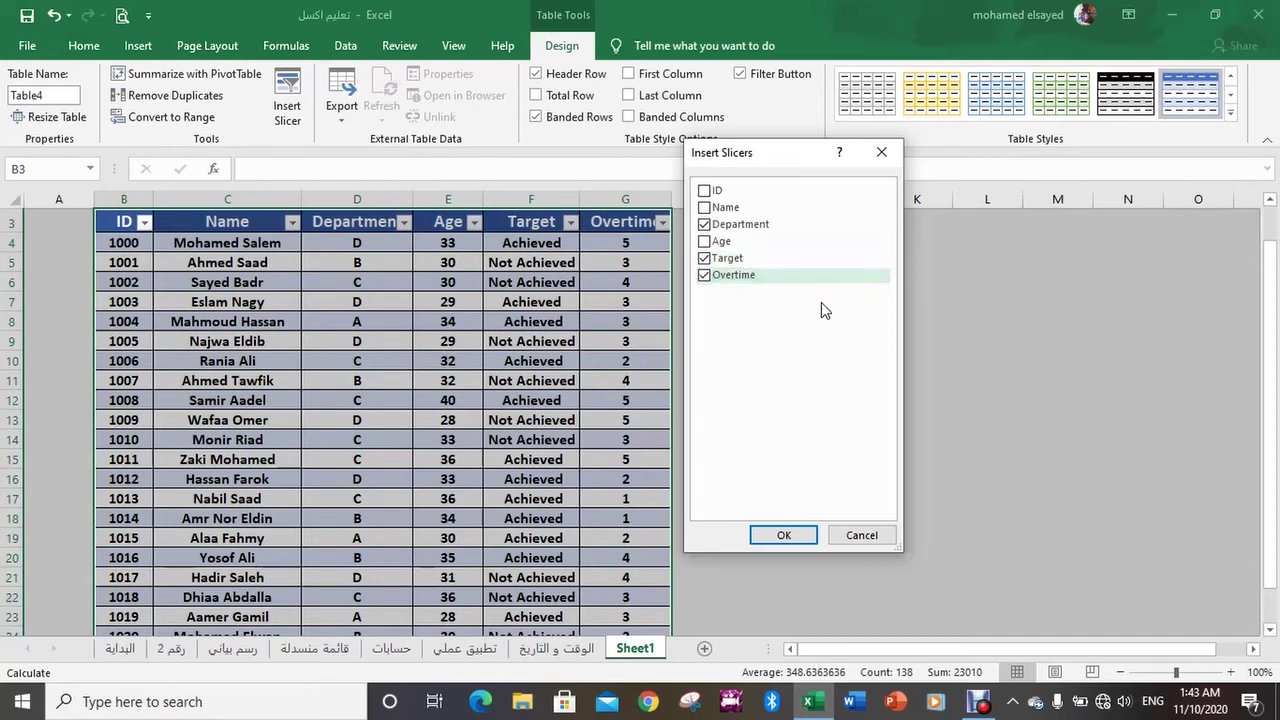
pyautogui.click(784, 536)
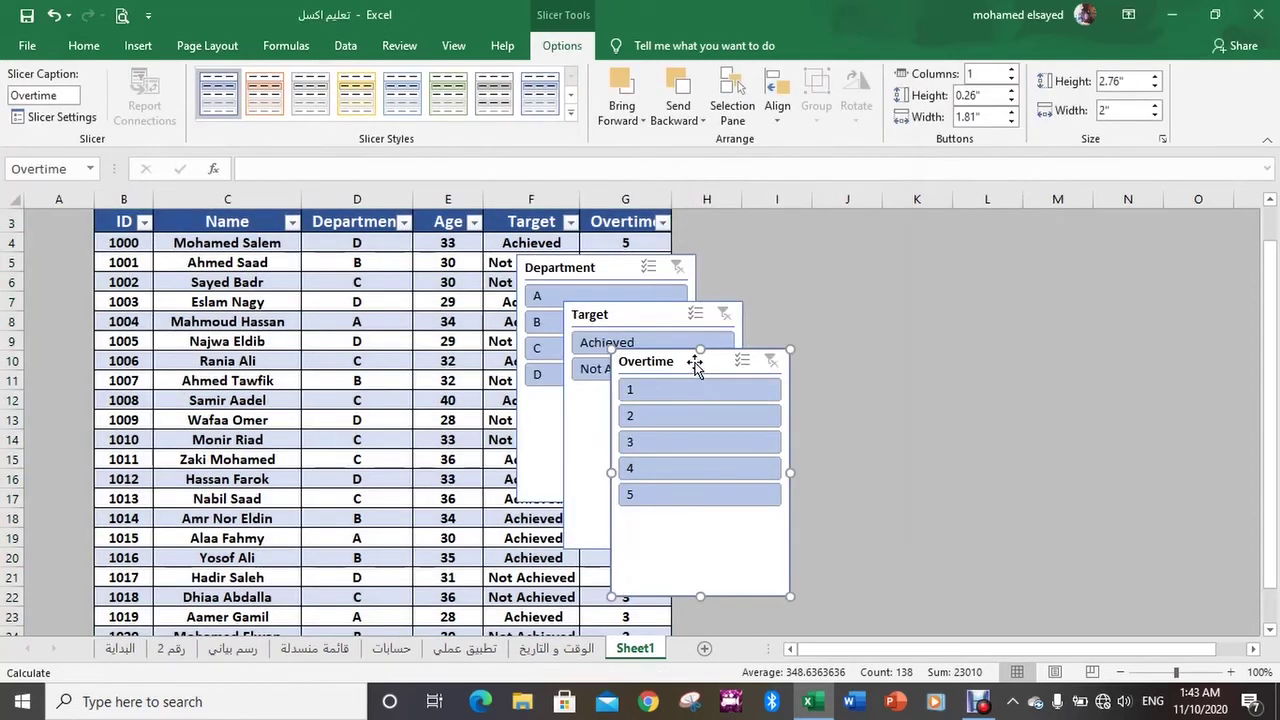
# Place the Overtime, Target and Department slicers side by side across columns H–O, then deselect
pyautogui.moveTo(693, 365); pyautogui.dragTo(1155, 236)
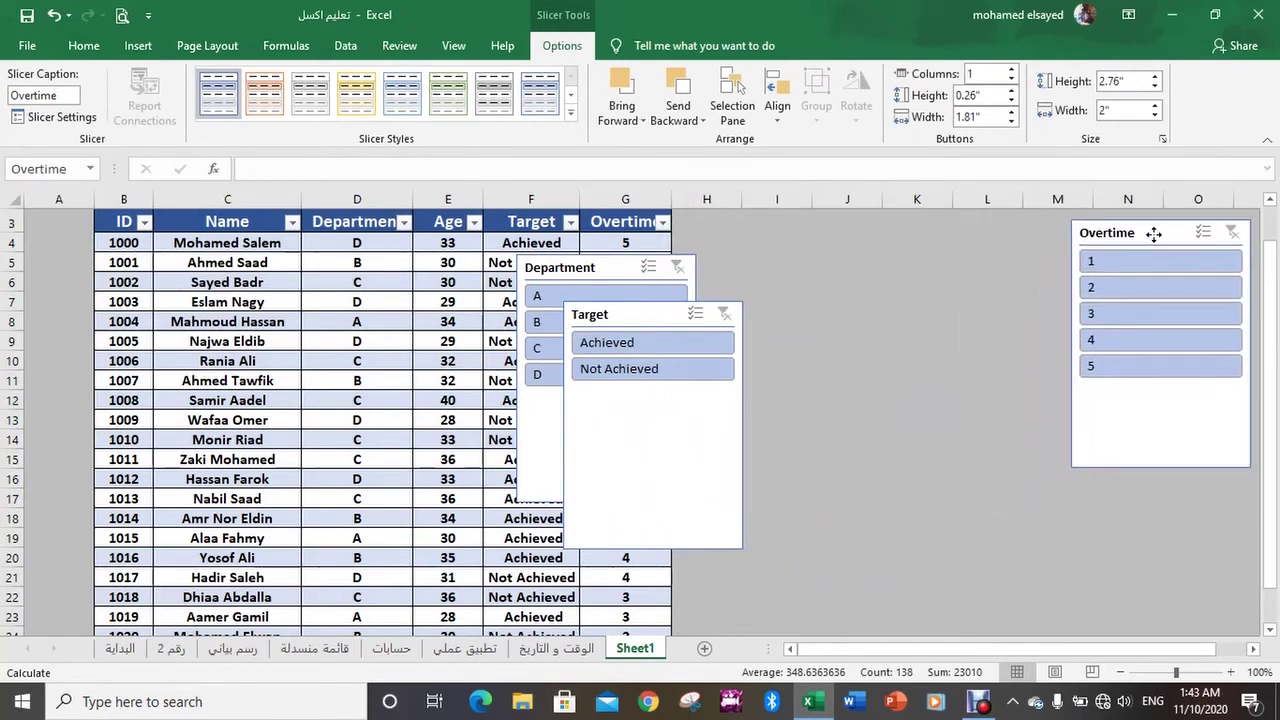
pyautogui.moveTo(668, 316); pyautogui.dragTo(958, 234)
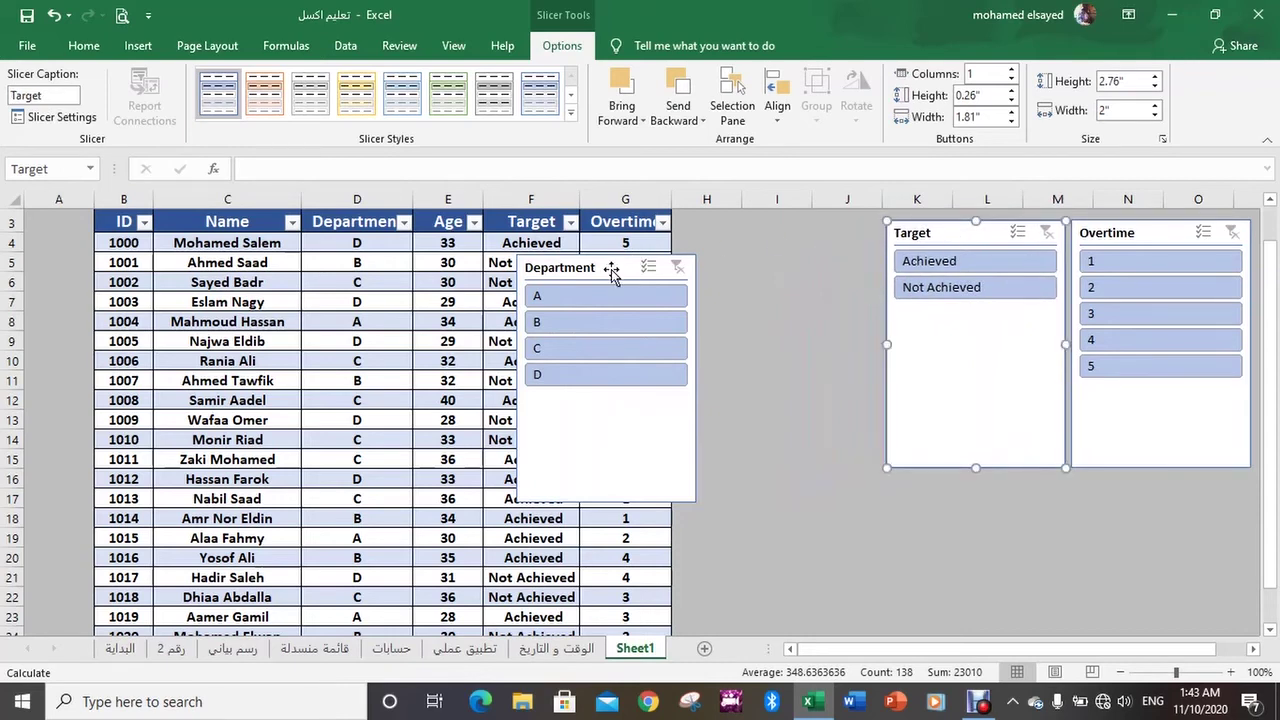
pyautogui.moveTo(611, 270); pyautogui.dragTo(794, 233)
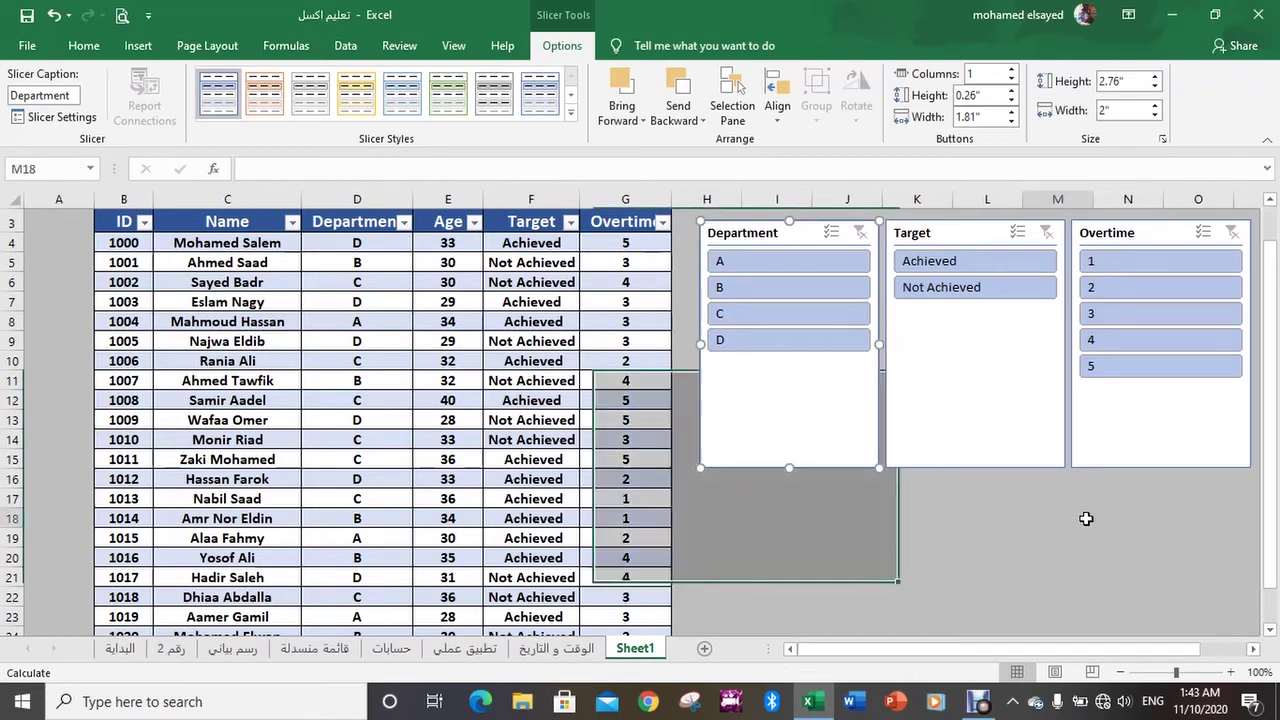
pyautogui.click(1087, 517)
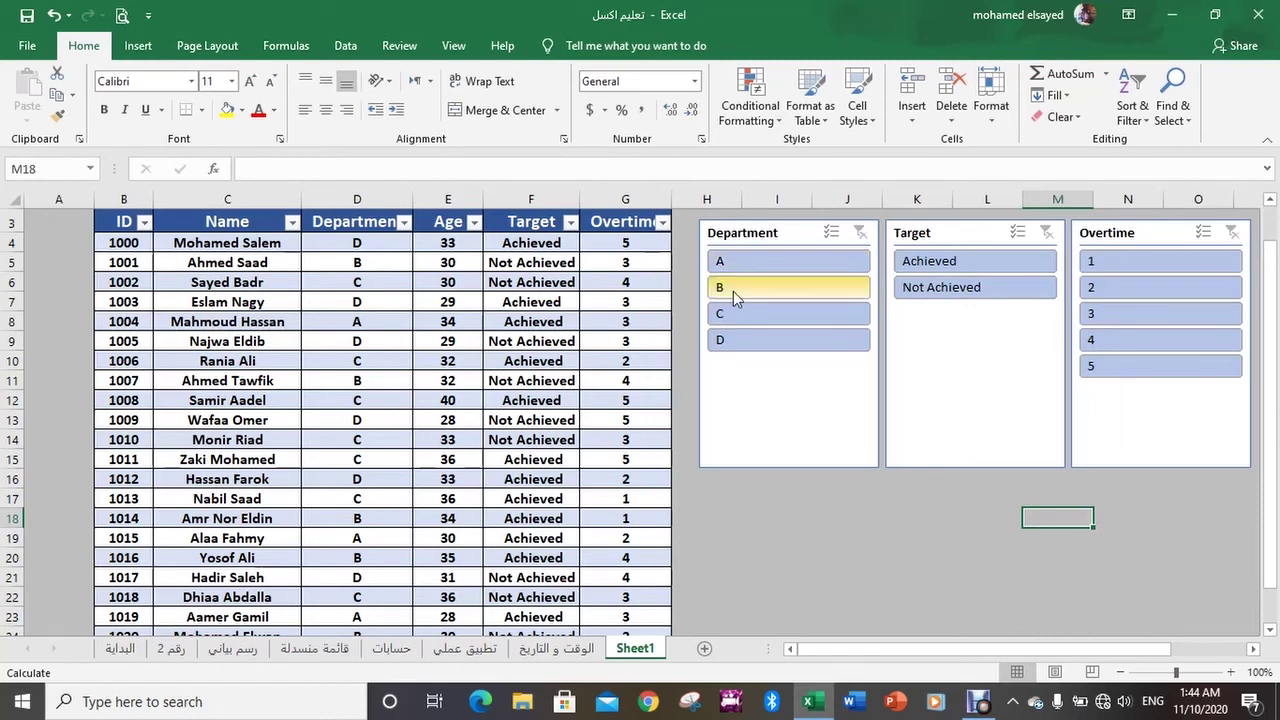
pyautogui.click(768, 345)
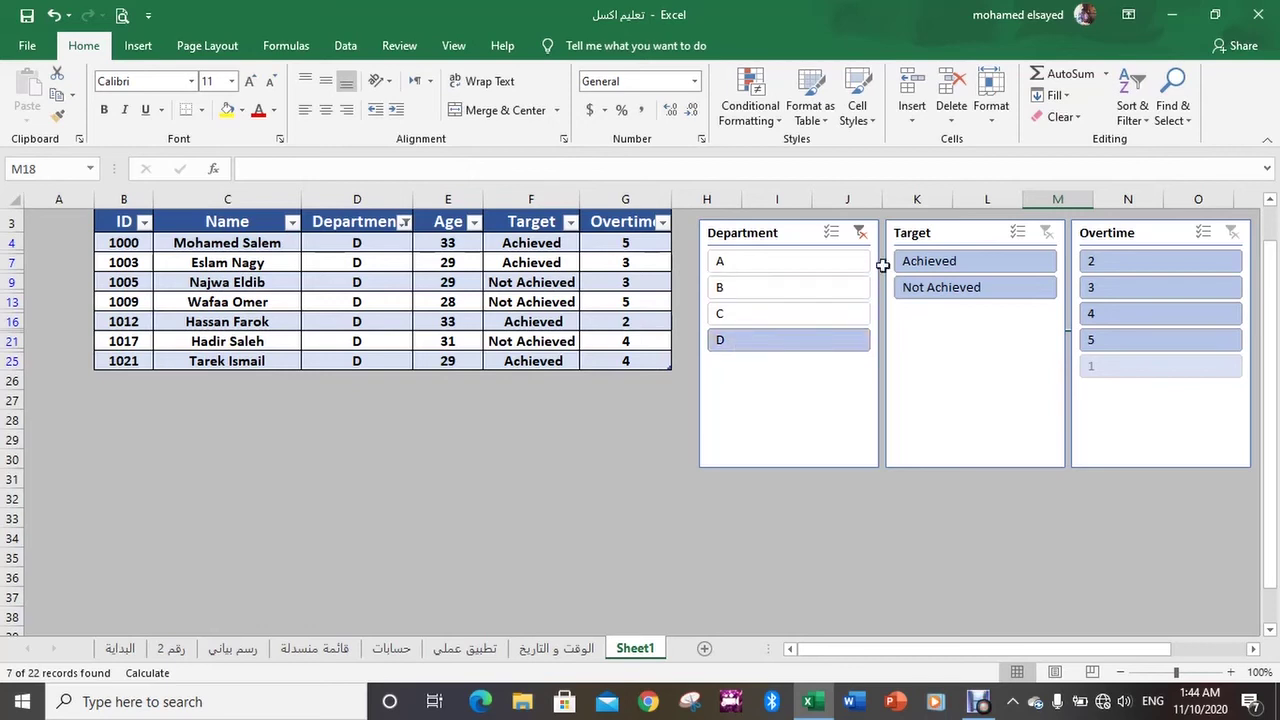
pyautogui.click(930, 263)
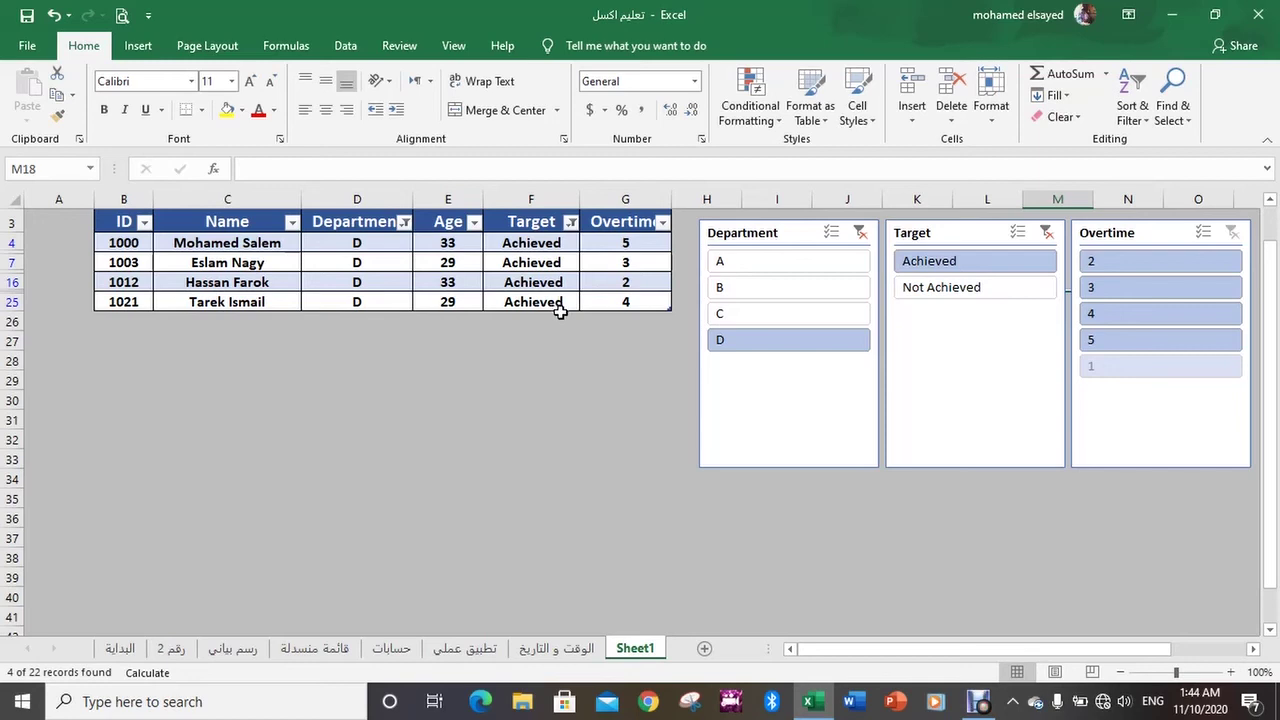
pyautogui.click(1113, 290)
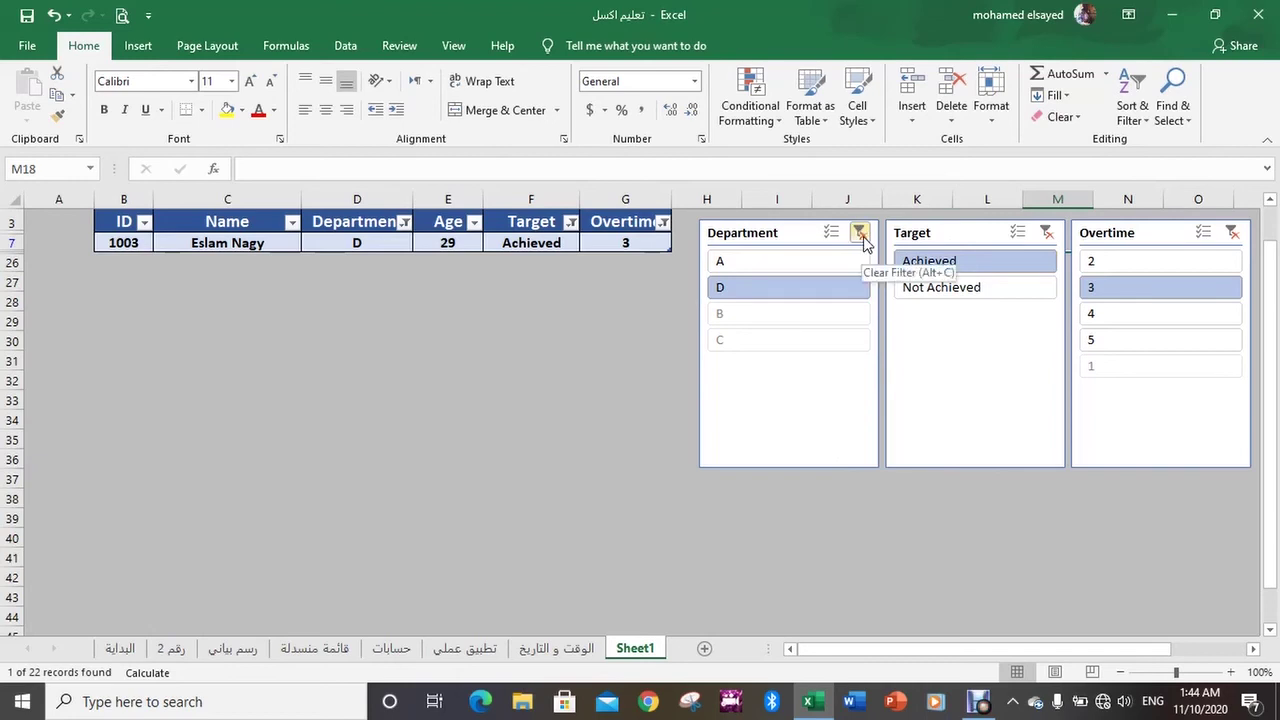
pyautogui.click(861, 236)
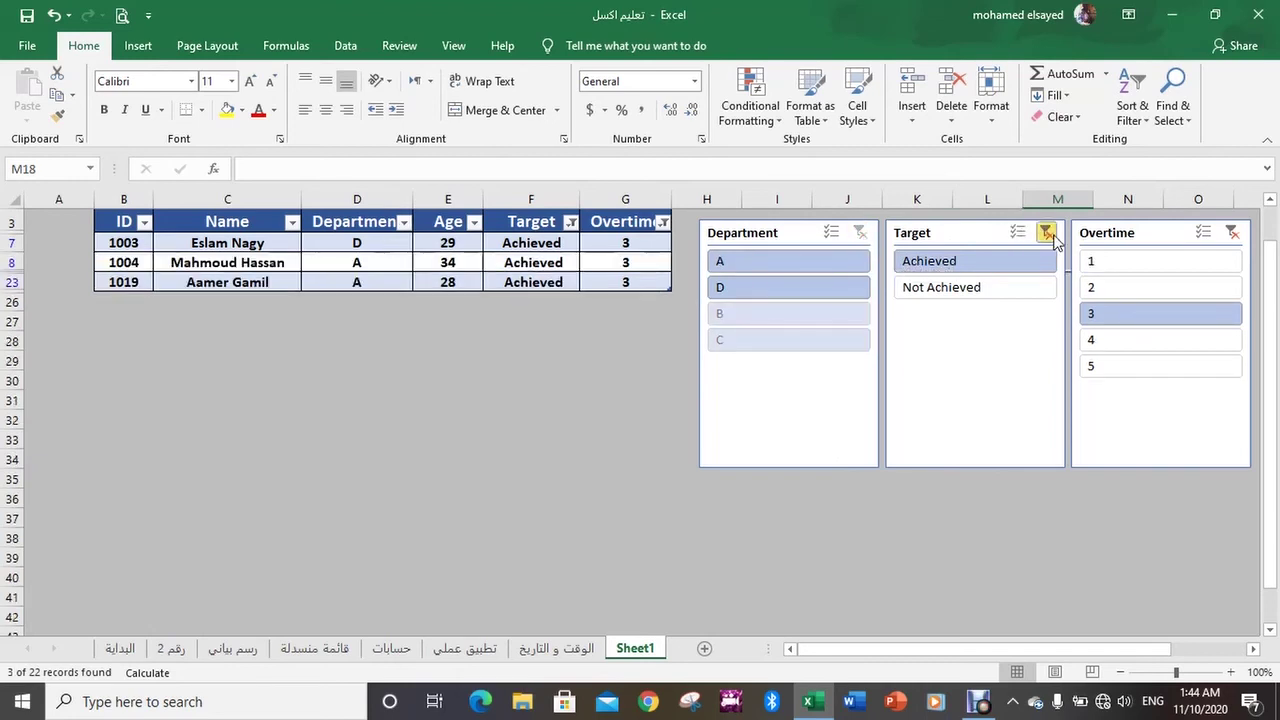
pyautogui.click(1047, 233)
pyautogui.click(1233, 236)
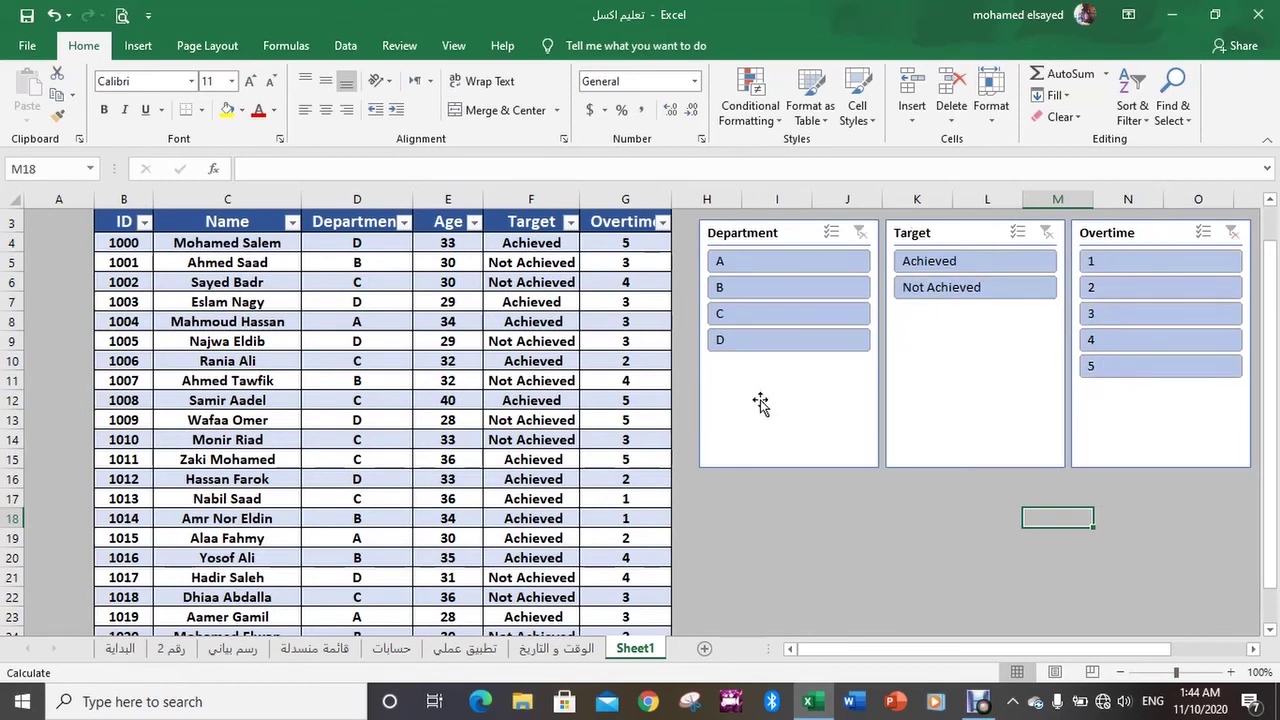
# Turn on Multi-Select in the Department slicer header so several departments can be picked together
pyautogui.click(838, 238)
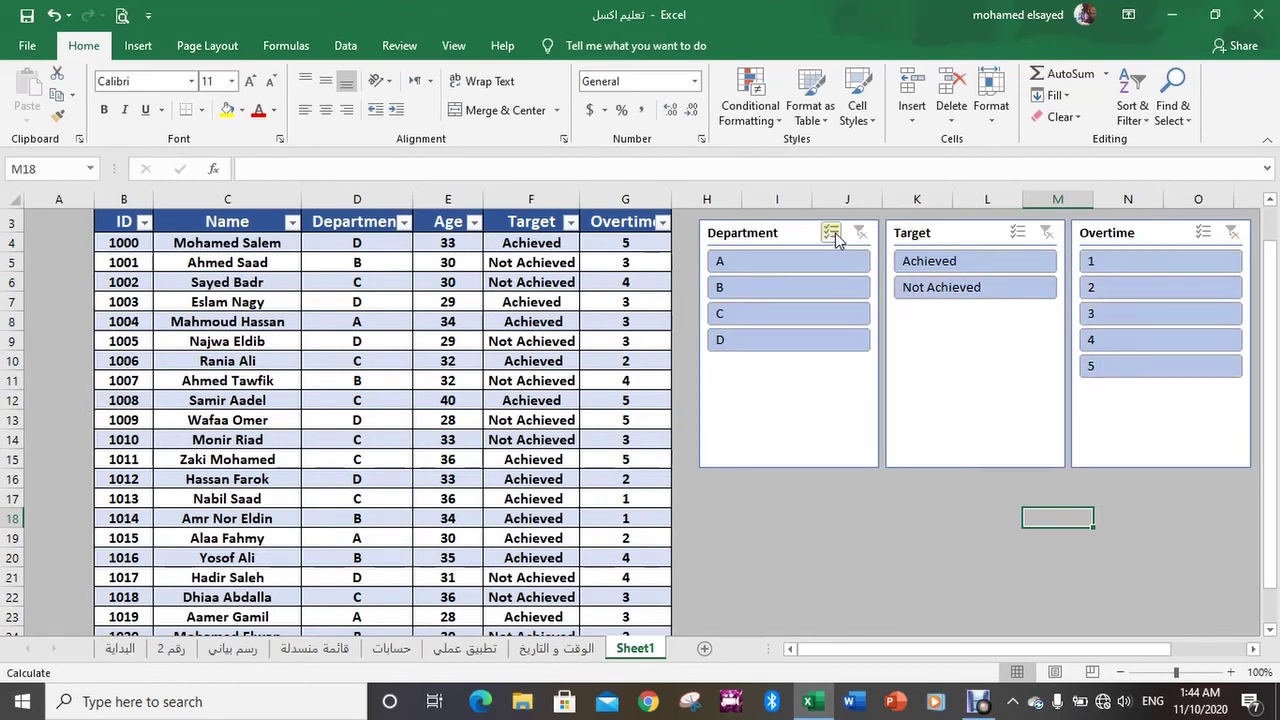